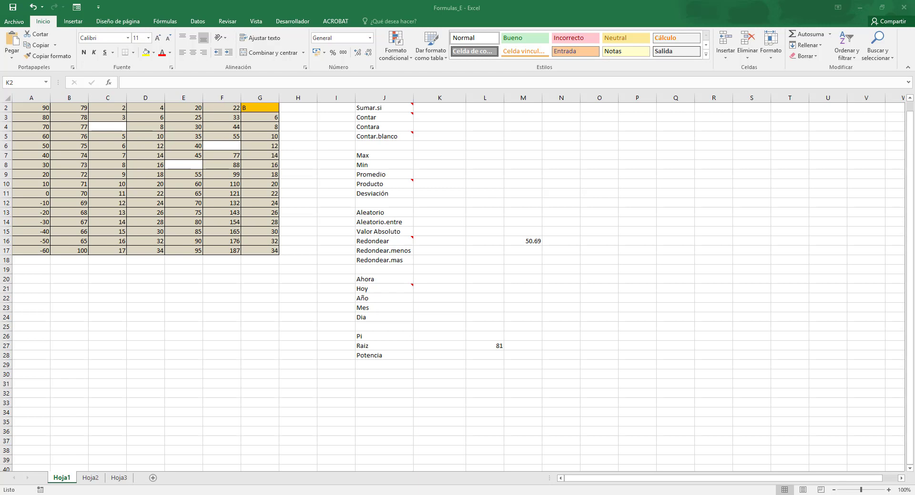
Enter =SUMAR.SI(A1:G17;100) in K2, beside the Sumar.si label, and check the matching cells A1, B17 and C1.
scroll(139, 271, "up", 1)
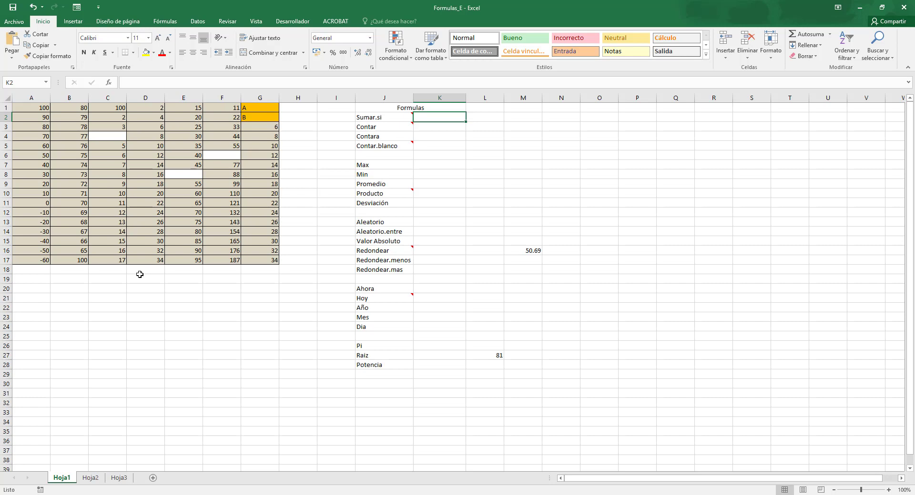
type("=")
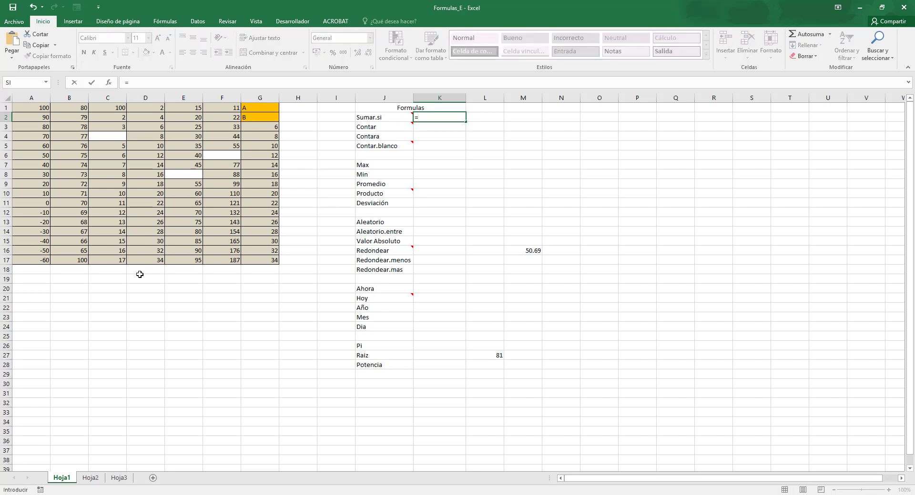
type("SUMAR.SU")
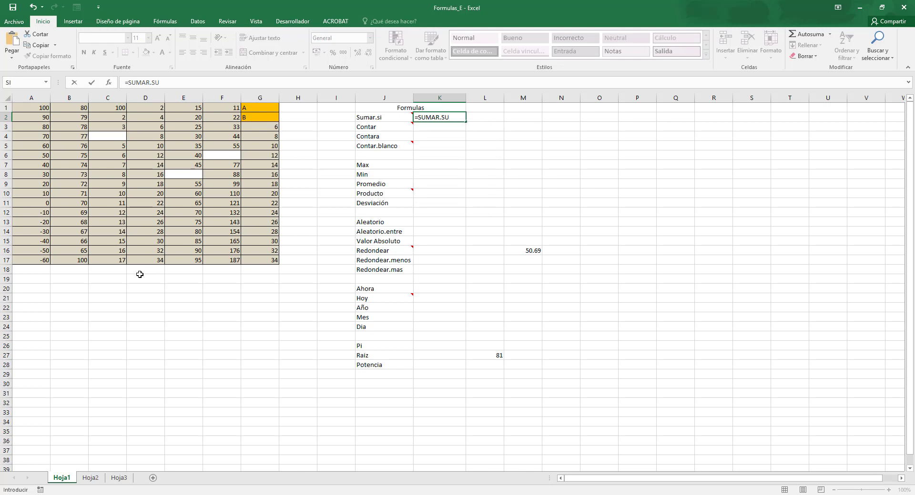
key("BackSpace")
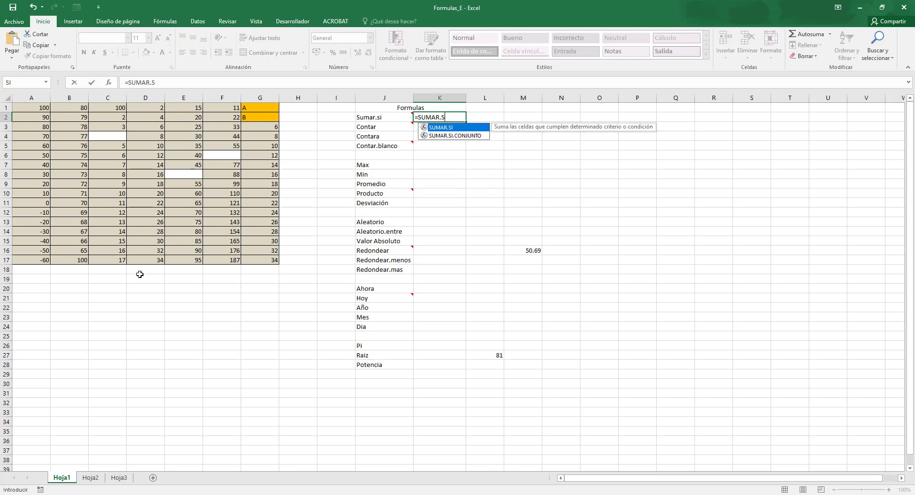
type("I(")
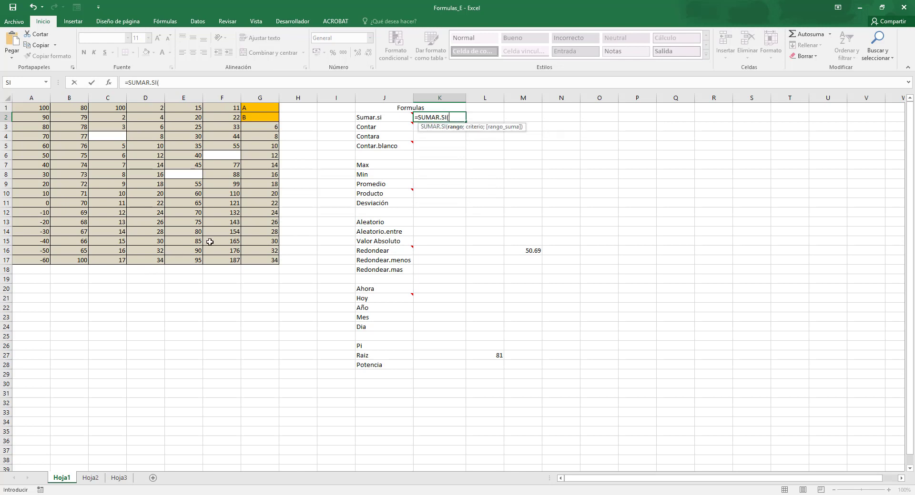
left_click_drag(256, 252, 21, 102)
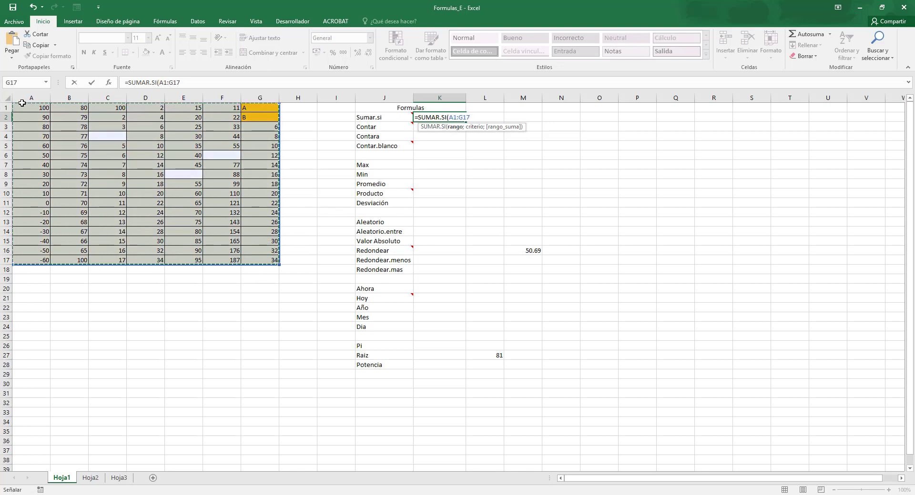
type(";")
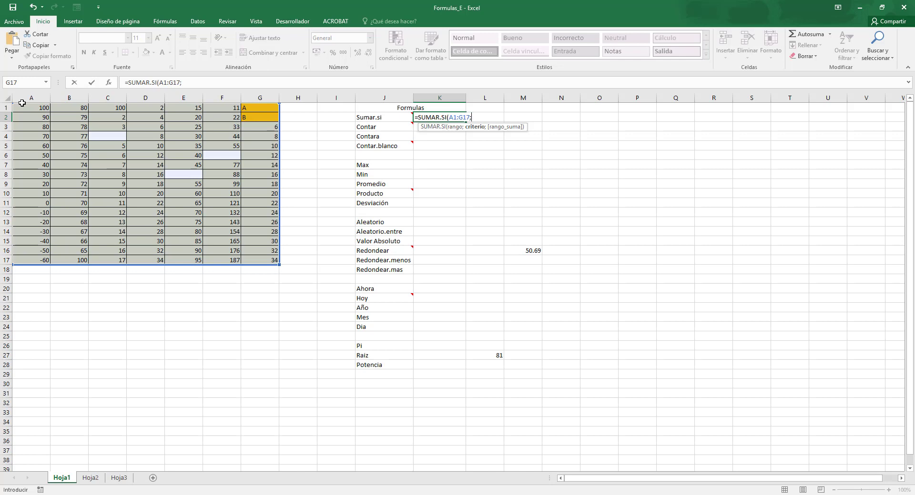
type("100)")
key("Return")
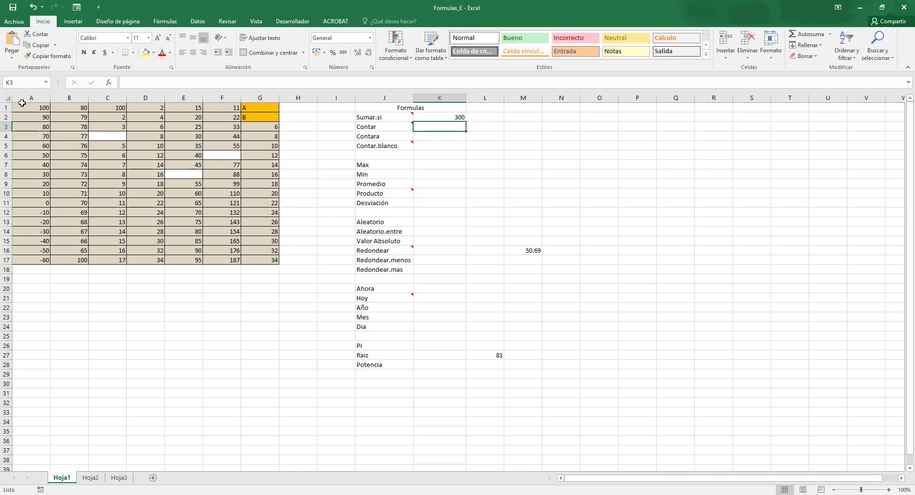
left_click(26, 108)
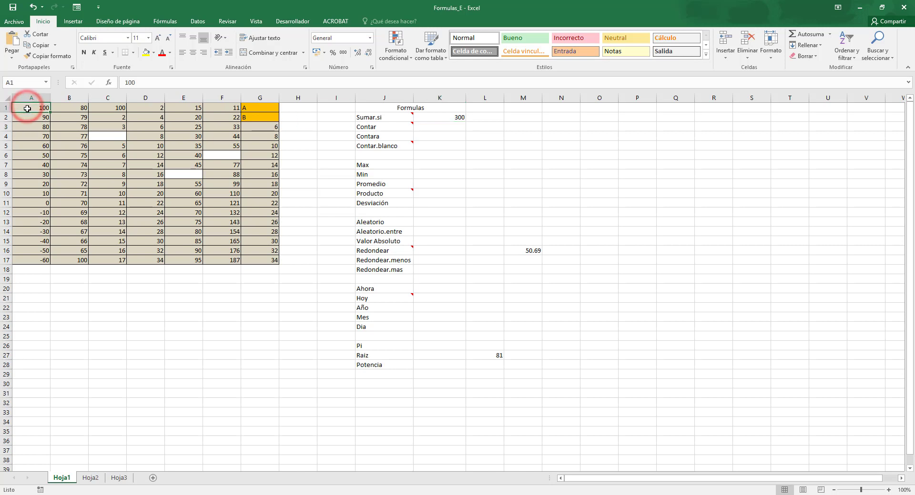
left_click(80, 261)
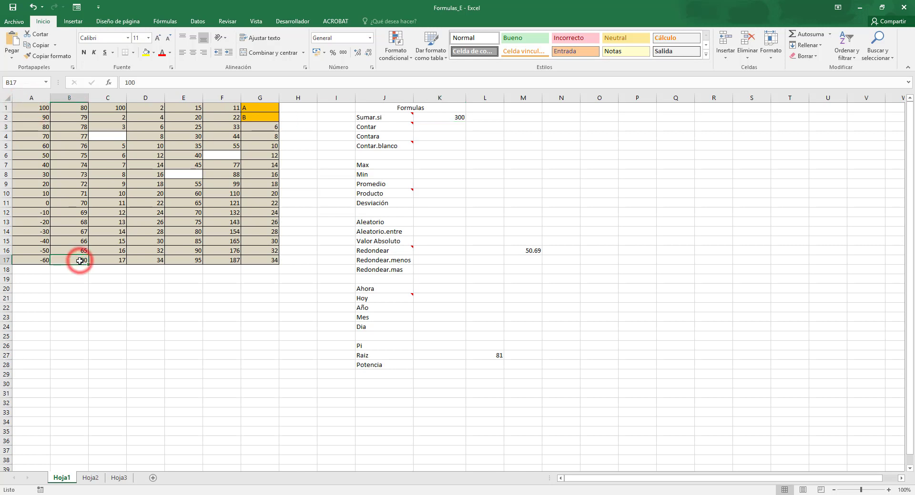
left_click(115, 108)
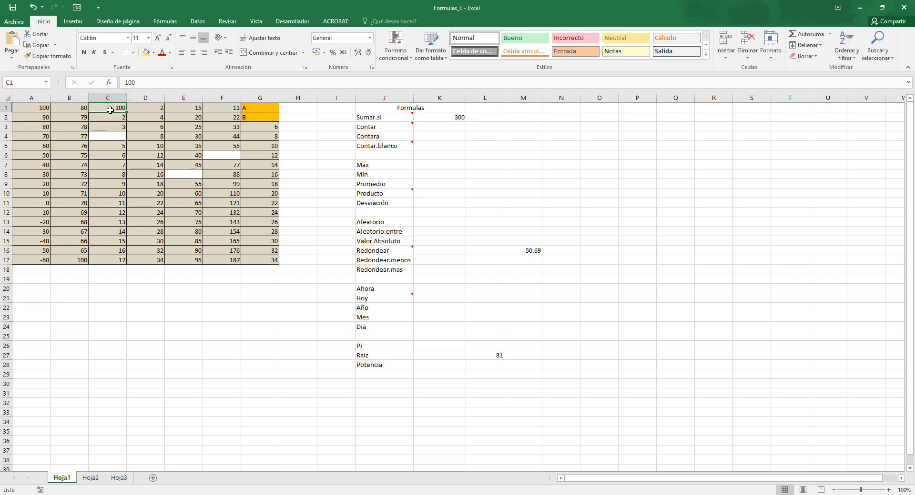
Change the criterion of the SUMAR.SI formula in K2 to ">100".
left_click(443, 115)
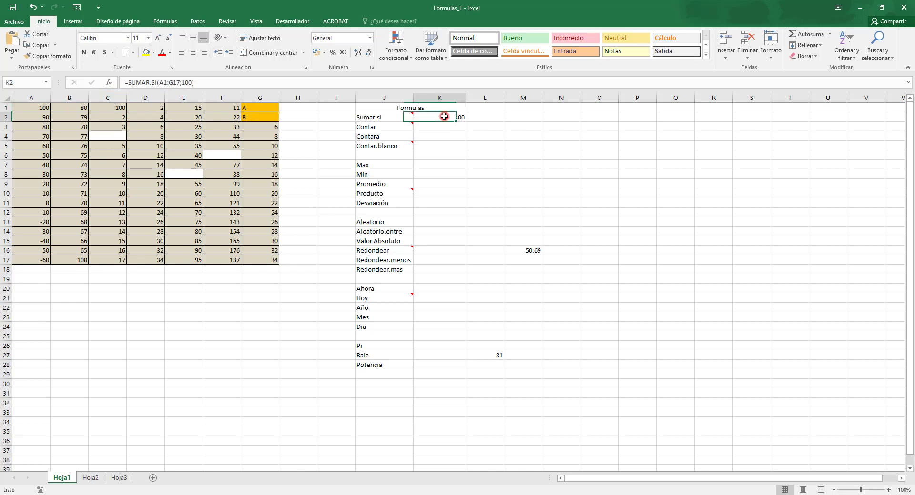
left_click(183, 81)
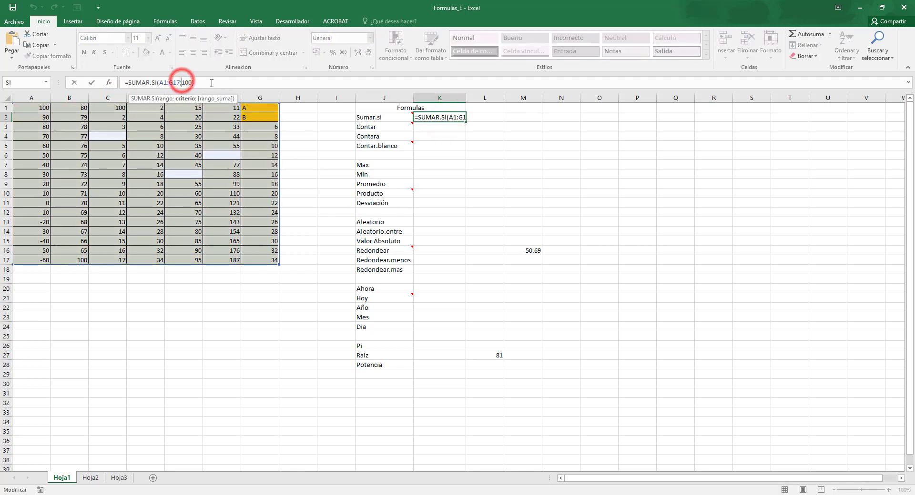
key("Delete")
key("Delete")
key("Delete")
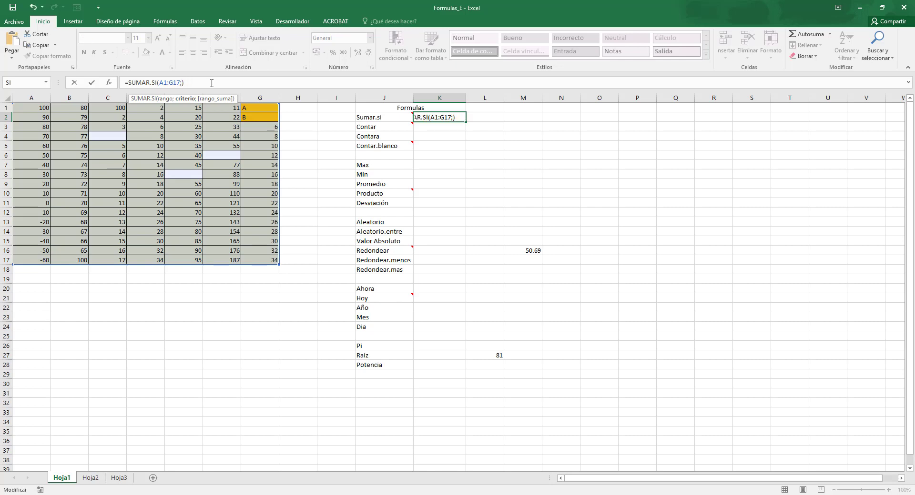
type("\">100\"")
key("Return")
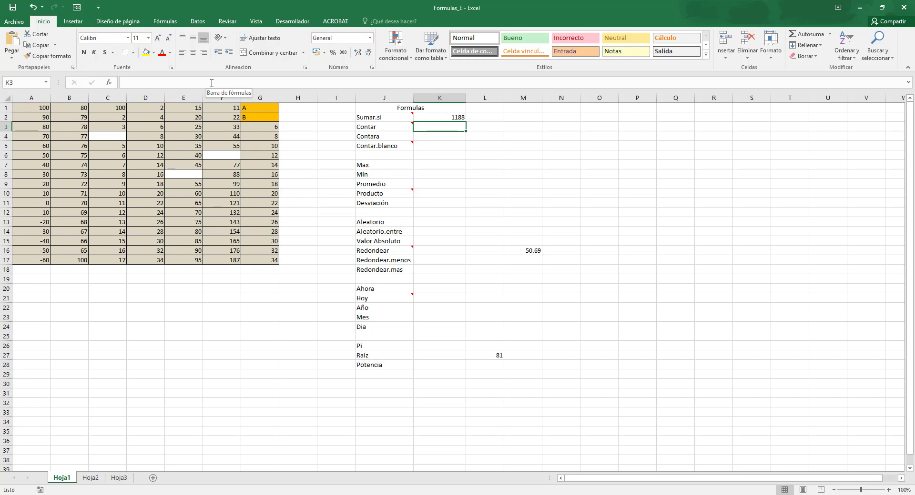
Count the numeric cells of the data table with =CONTAR(A1:G17) in K3.
type("=CONTA")
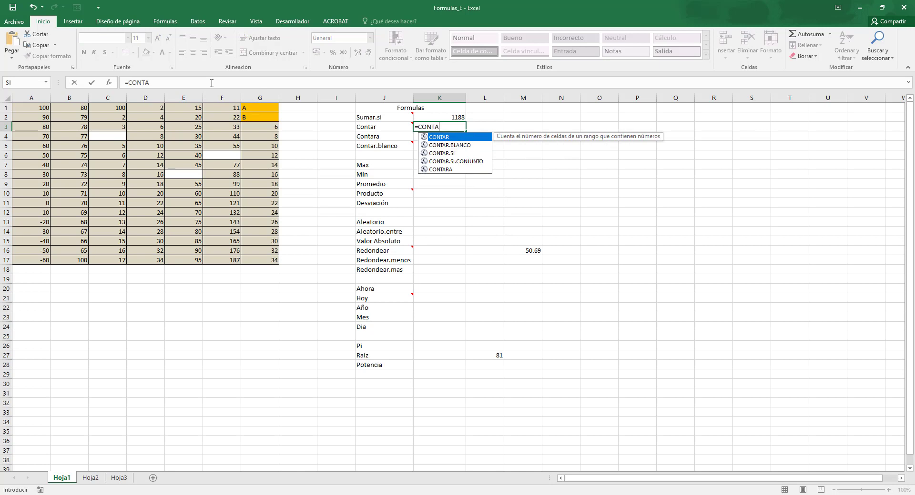
type("R(")
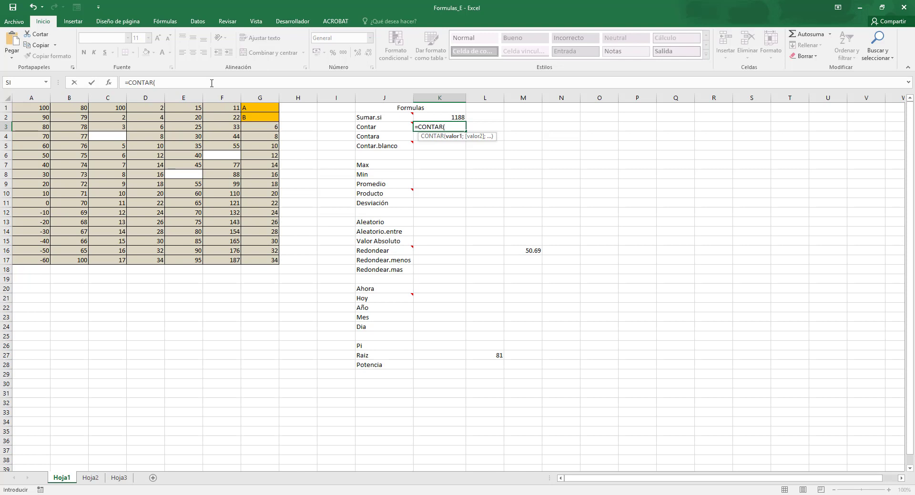
left_click_drag(266, 260, 21, 105)
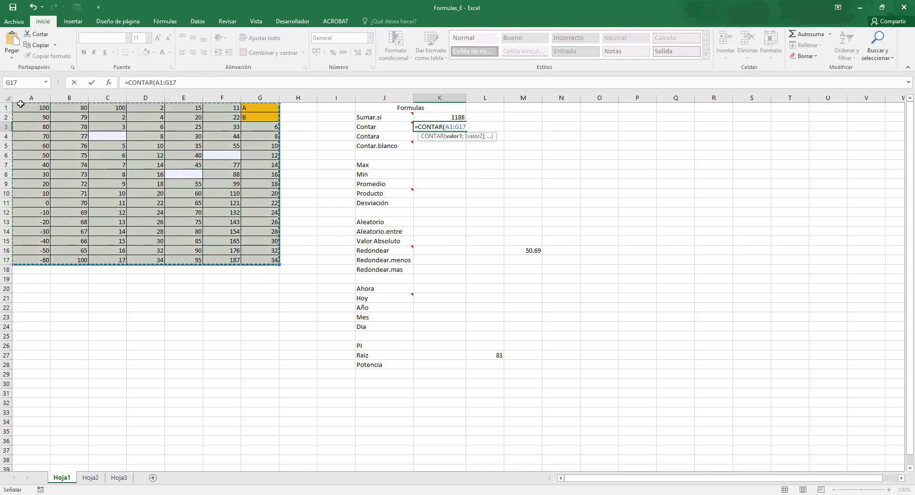
type(")")
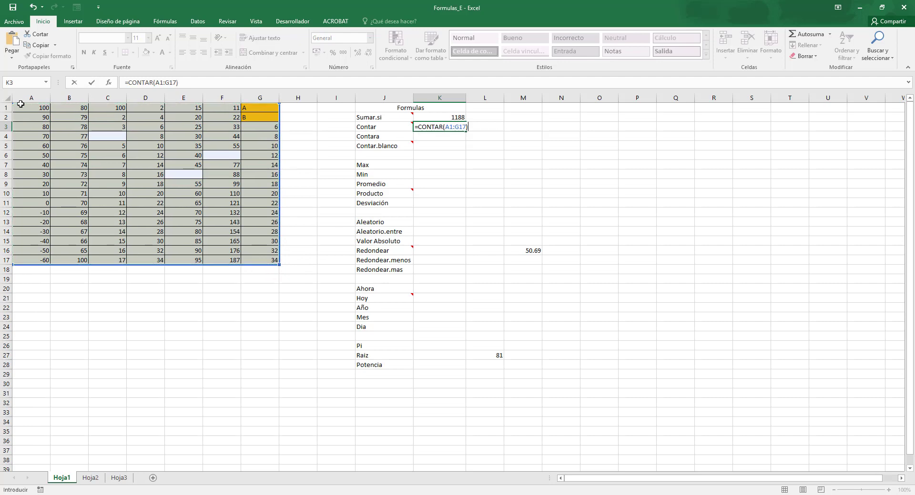
key("Return")
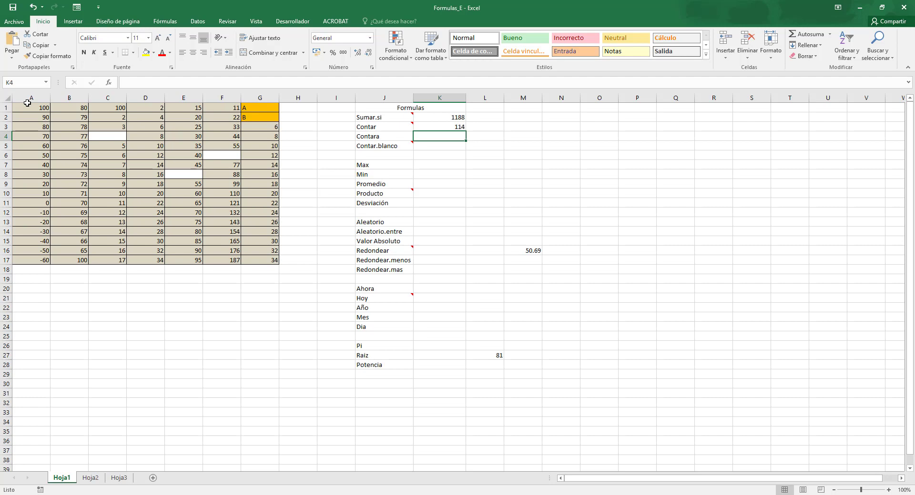
Count the non-empty cells of A1:G17 with a CONTARA formula in K4.
type("=CONTARA")
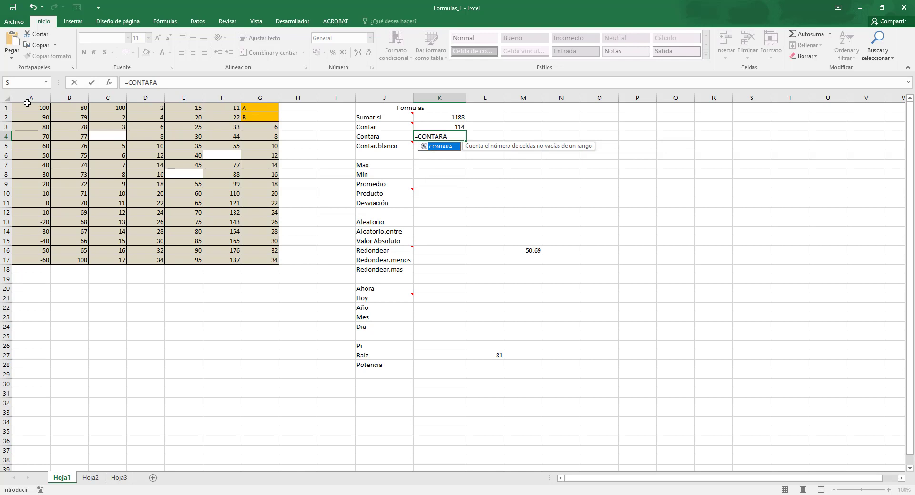
type("(")
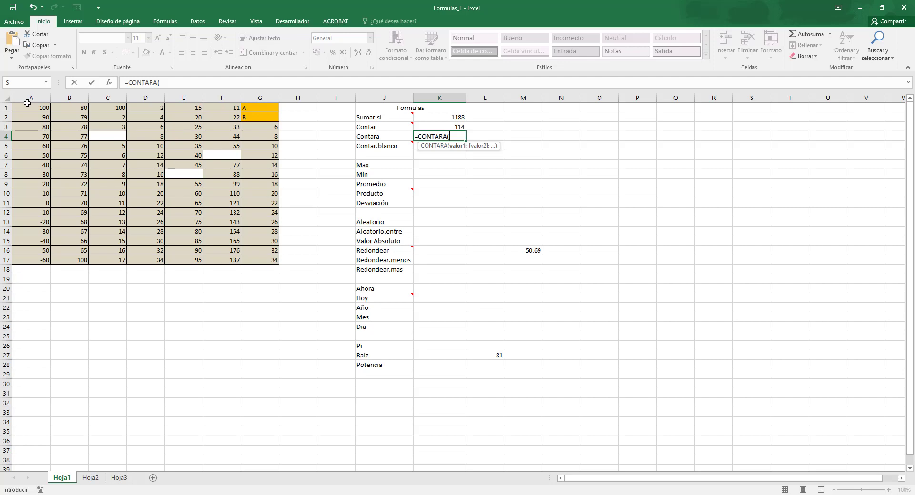
left_click_drag(265, 261, 30, 99)
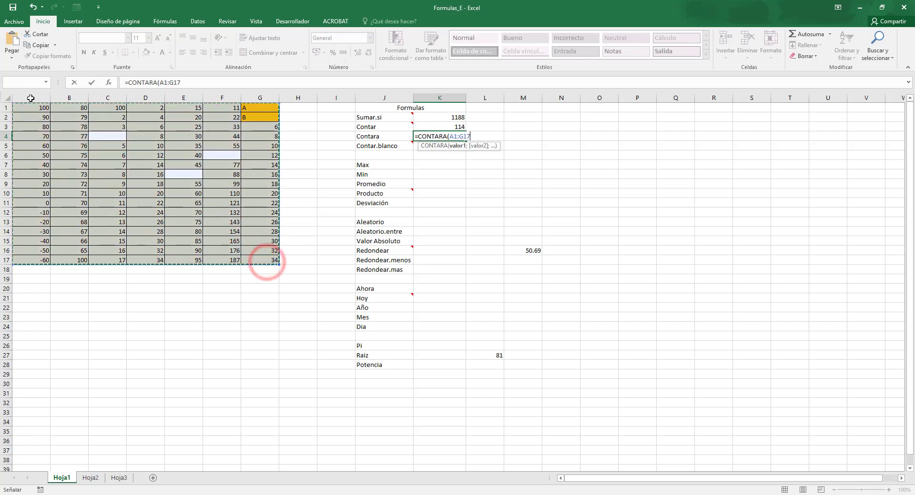
key("Return")
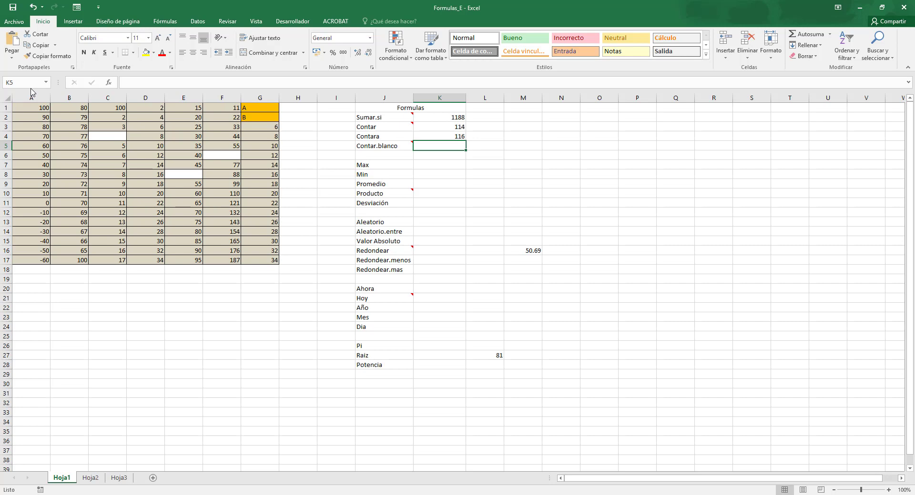
Count the blank cells of A1:G17 with CONTAR.BLANCO in K5, and check the empty cells C4, E8 and F6.
type("=CONTAR.")
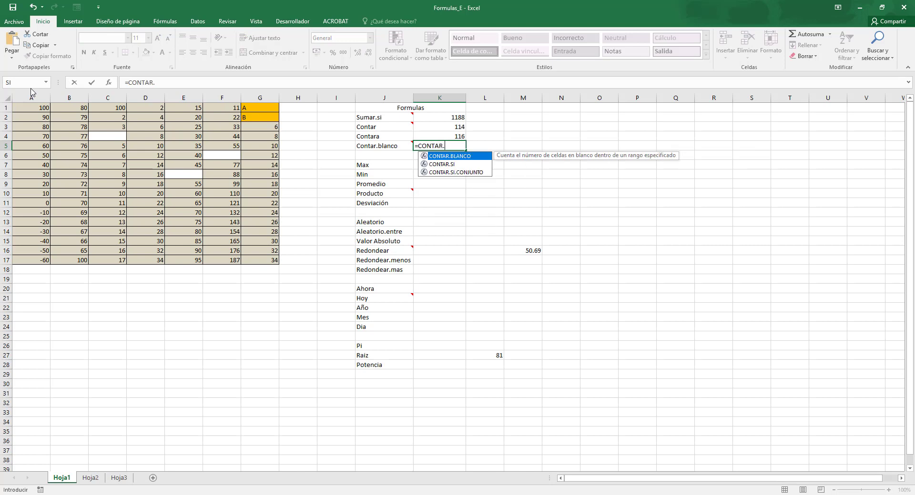
type("BLANCO")
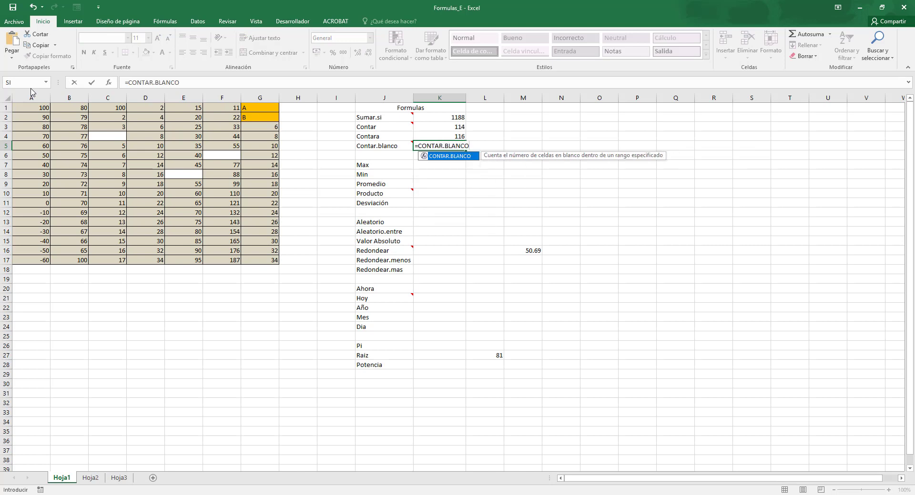
type("(")
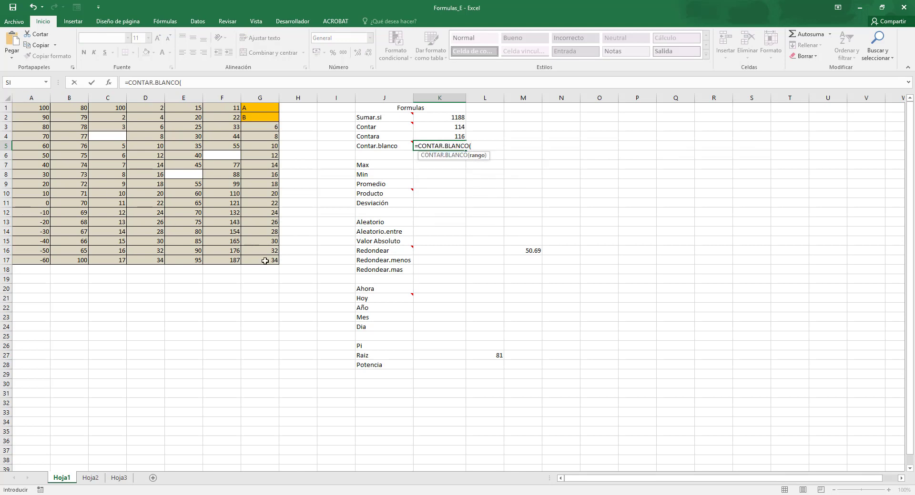
left_click_drag(265, 261, 2, 93)
type(")")
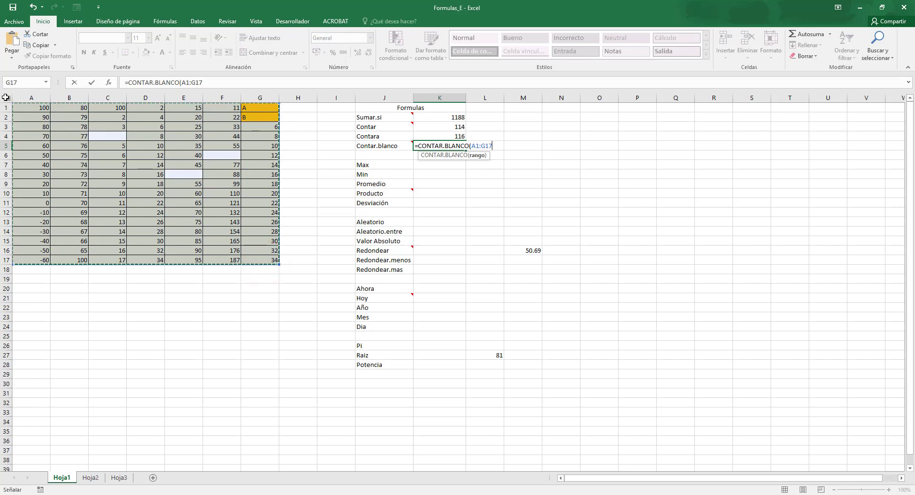
key("Return")
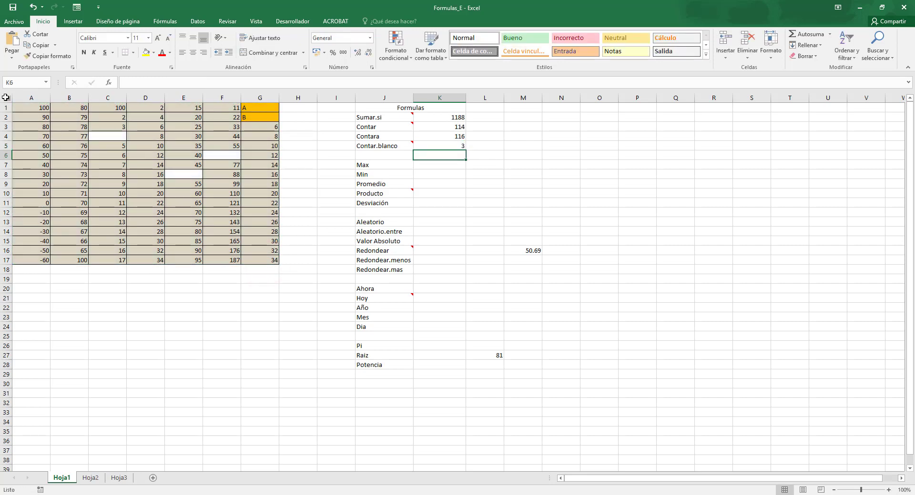
left_click(102, 136)
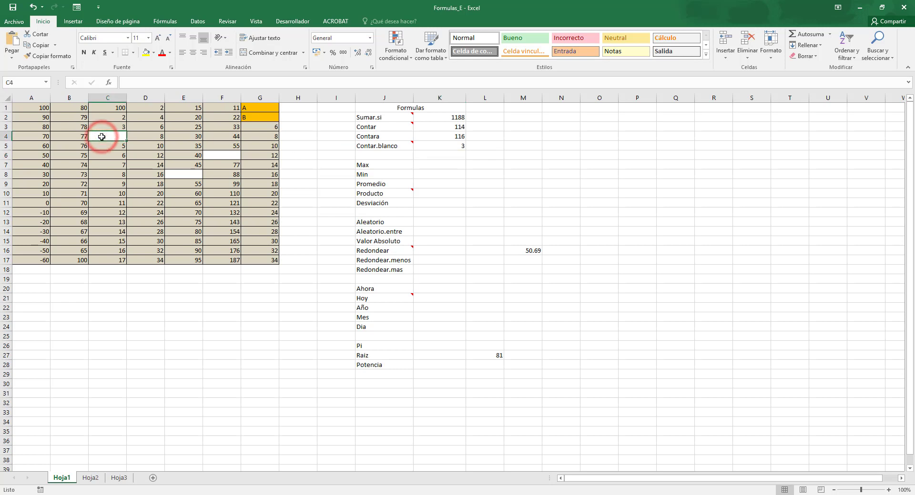
left_click(194, 178)
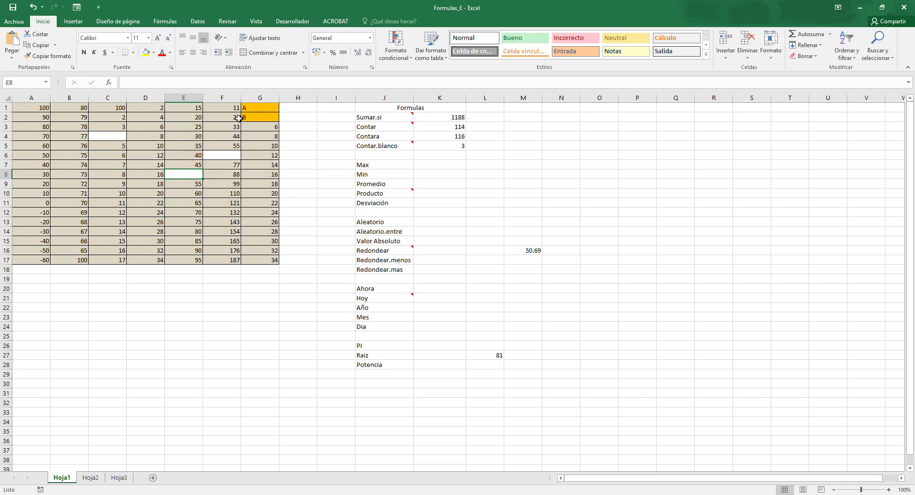
left_click(225, 152)
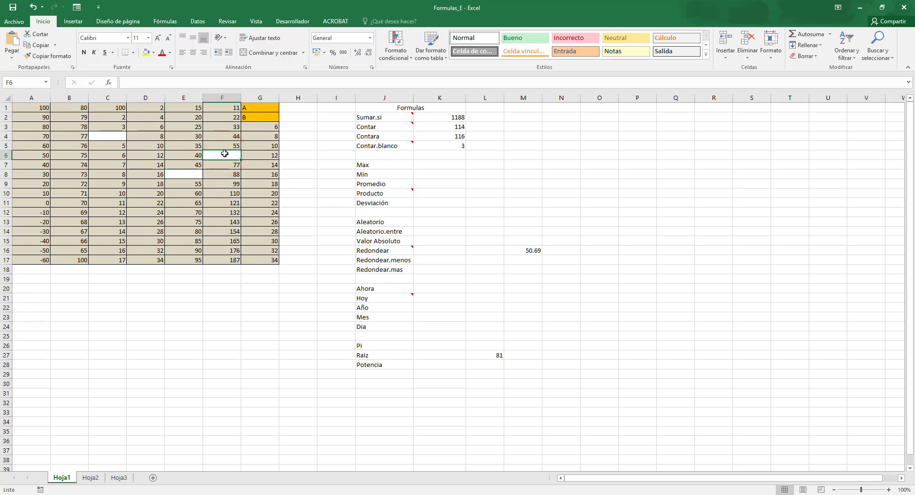
Find the highest value of A1:G17 with a MAX formula in K7, beside the Max label.
left_click(426, 163)
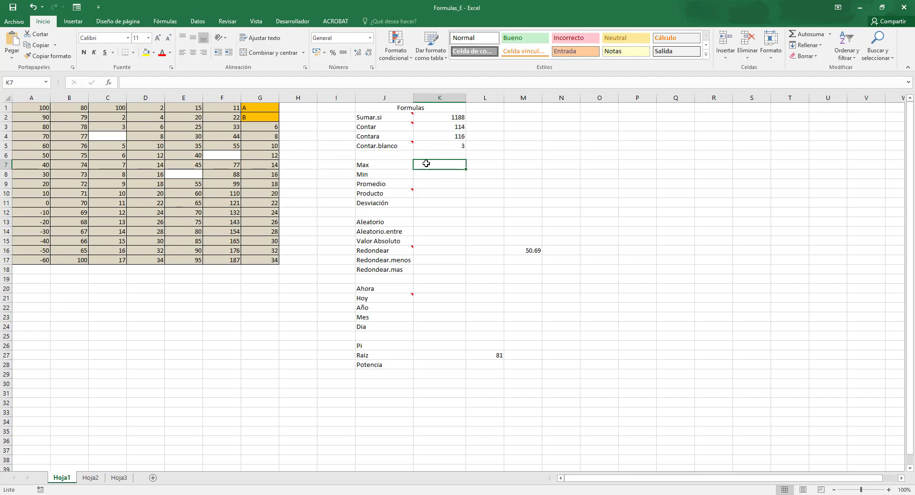
type("=MAX(")
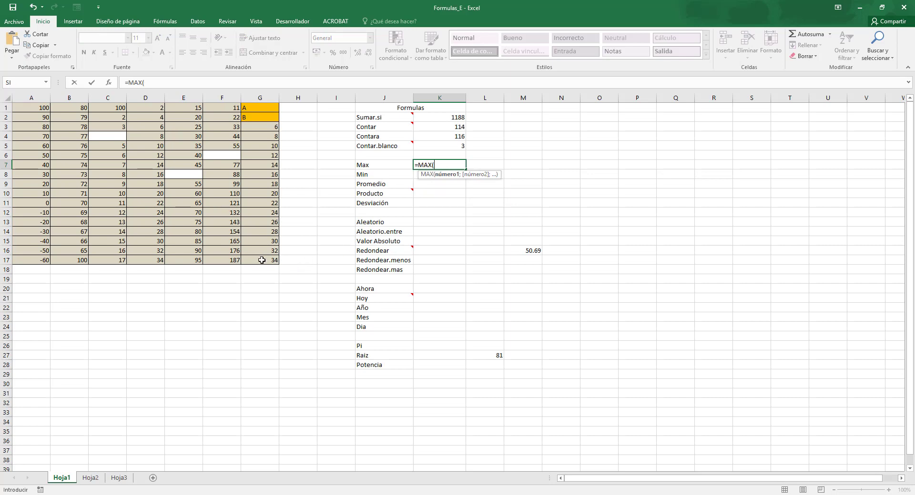
left_click_drag(262, 260, 17, 102)
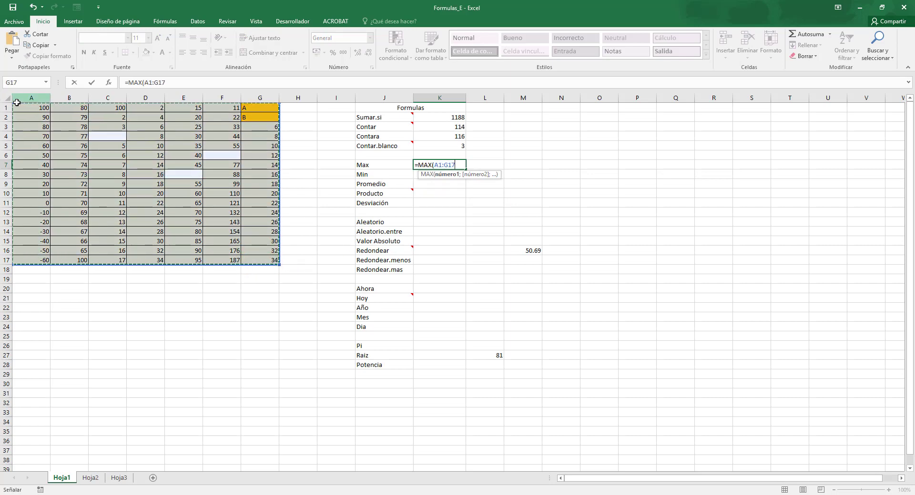
key("Return")
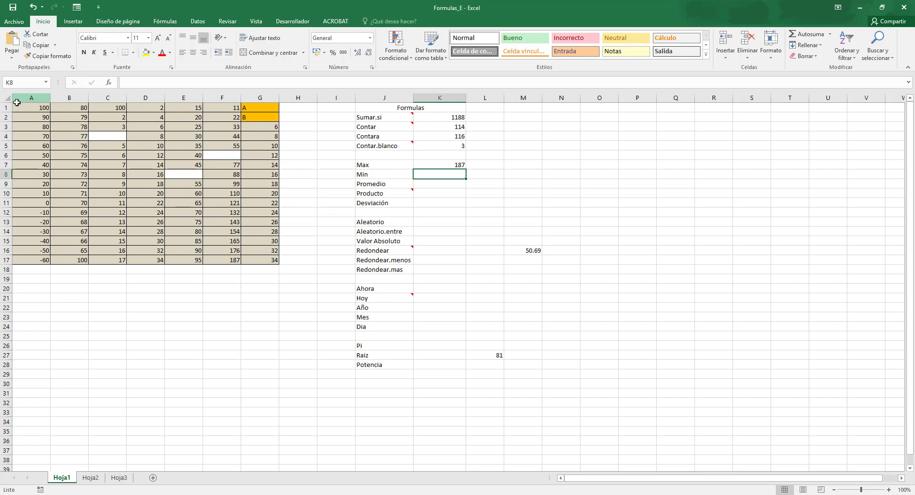
Find the lowest value of A1:G17 with a MIN formula in K8, beside the Min label.
type("=MIN")
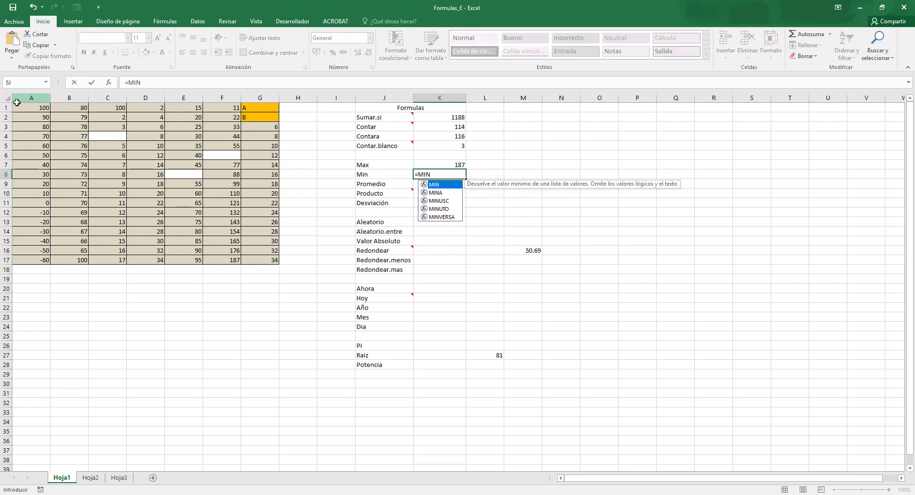
type("(")
left_click_drag(276, 260, 8, 105)
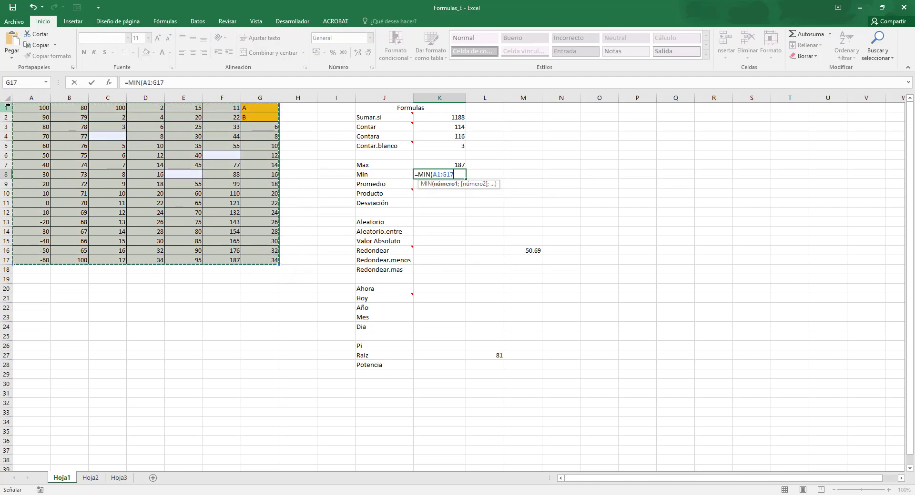
key("Return")
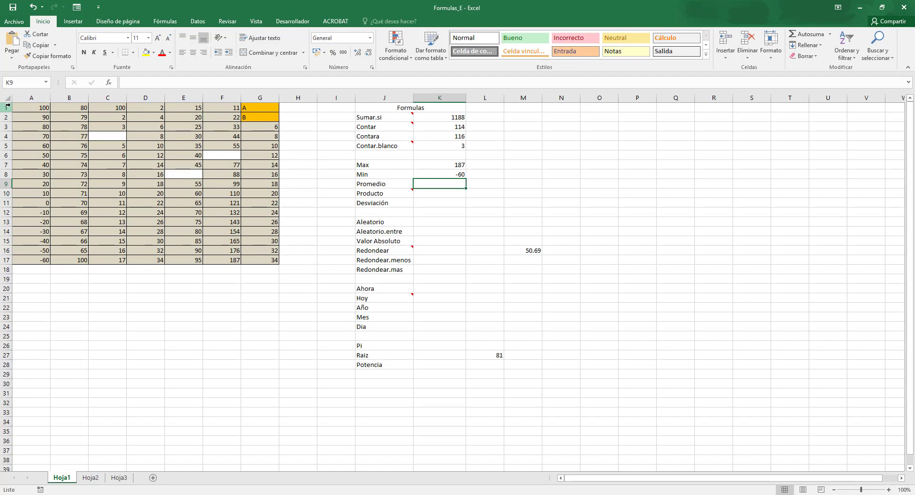
Average the data table with =PROMEDIO(A1:G17) in K9, beside the Promedio label.
type("=PROMEDU")
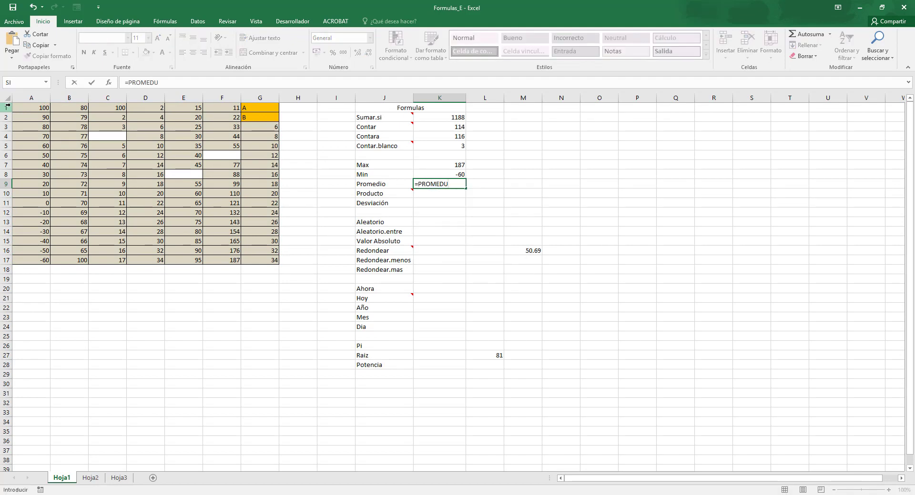
key("BackSpace")
type("IO(")
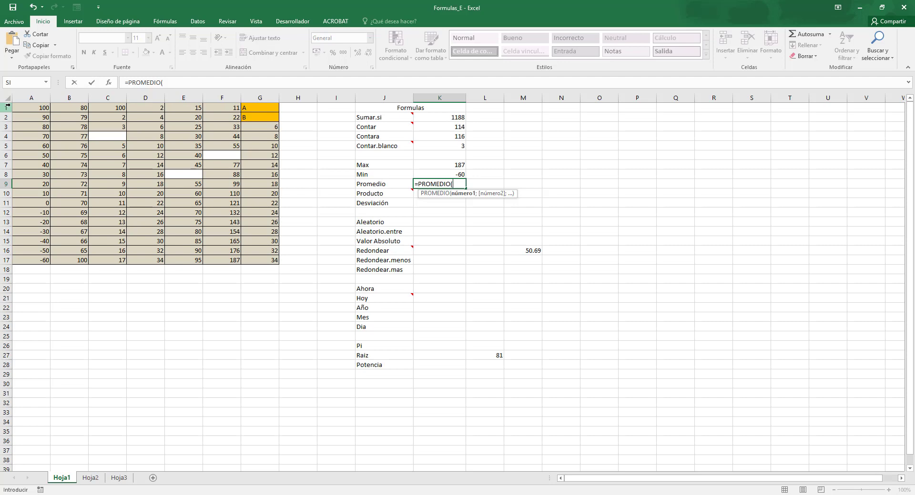
left_click_drag(274, 260, 30, 100)
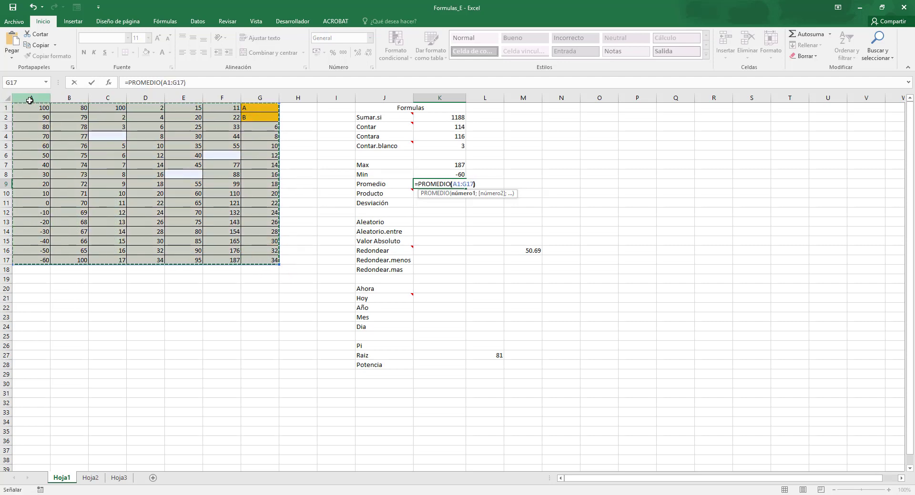
type(")")
key("Return")
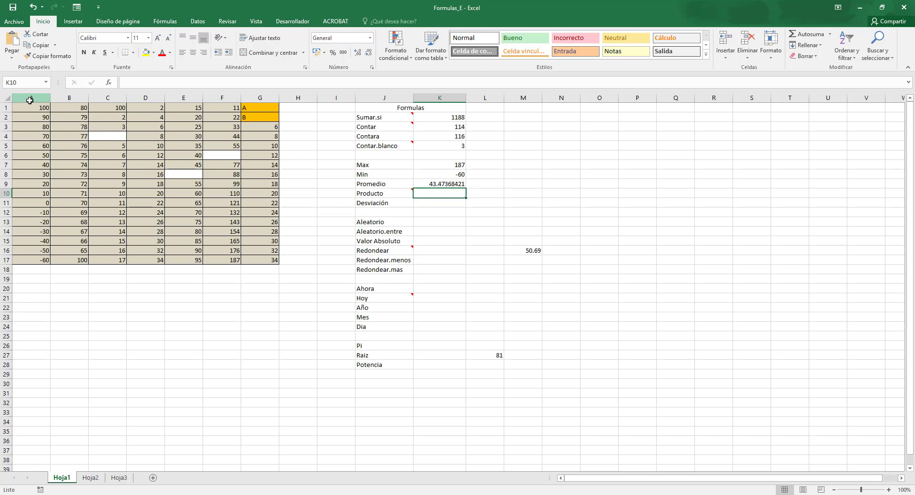
Multiply the first two values of column D with =PRODUCTO(D1:D2) in K10.
type("=PRODUC")
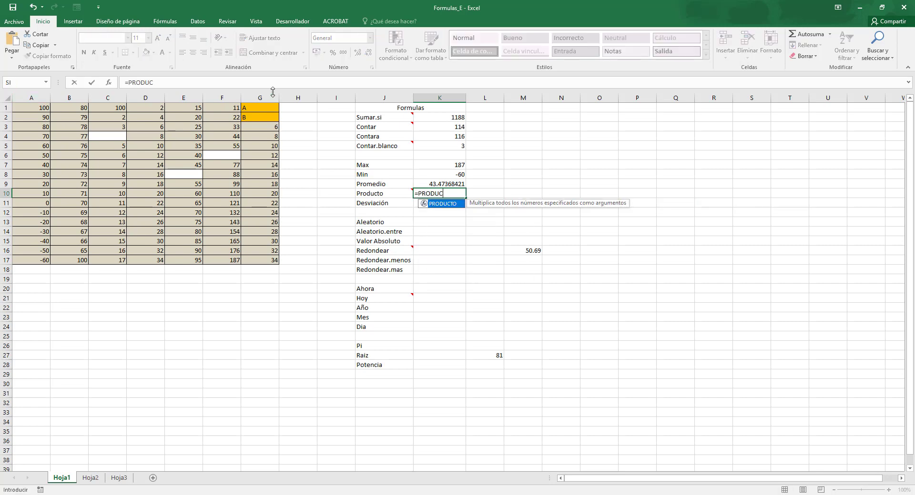
double_click(441, 204)
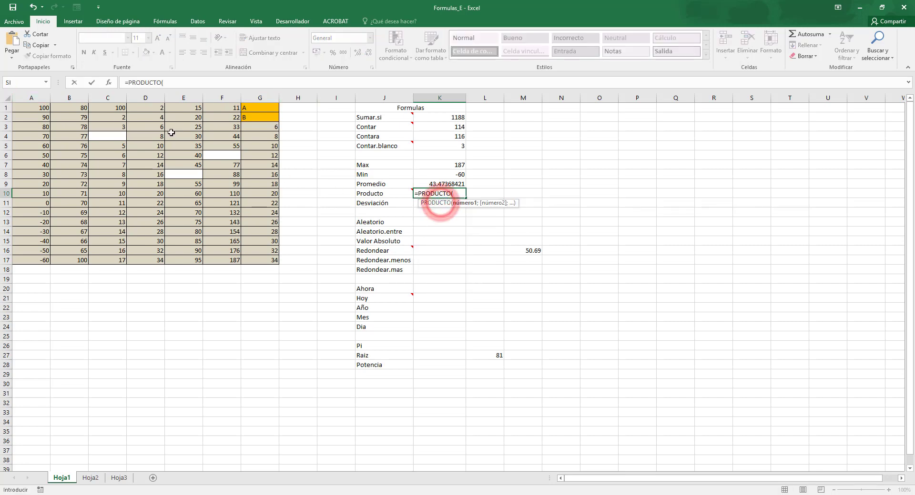
left_click(160, 109)
left_click_drag(160, 109, 160, 117)
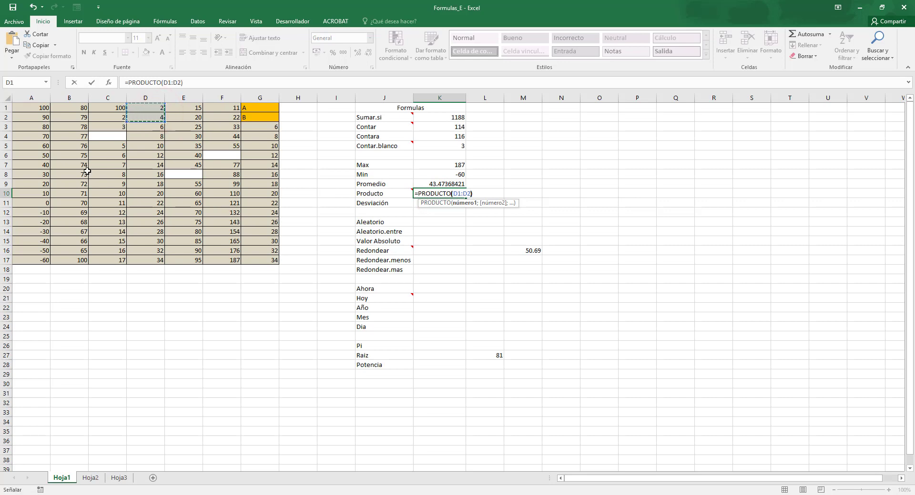
key("Return")
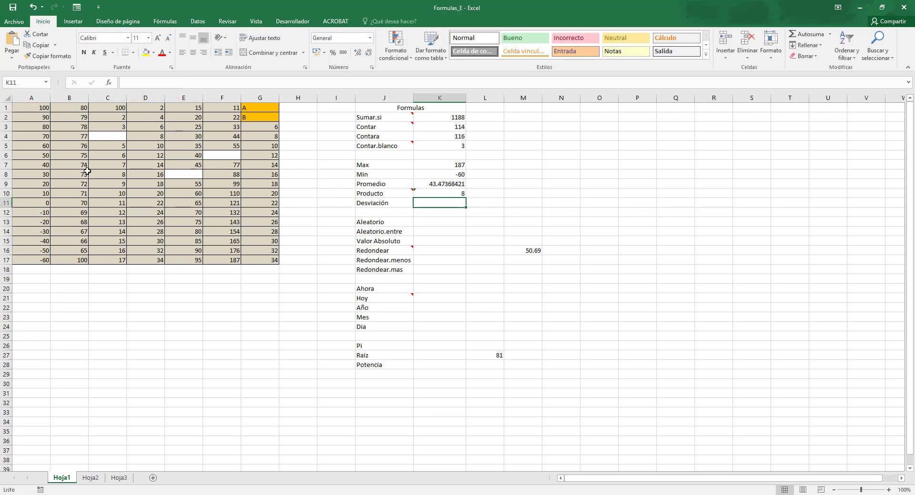
Extend the range of the PRODUCTO formula in K10 to D1:D3.
key("Up")
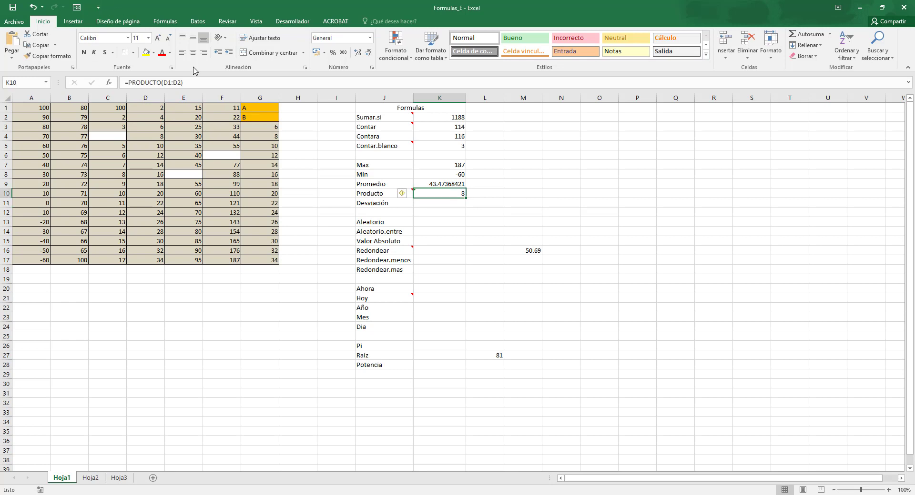
left_click_drag(164, 82, 183, 82)
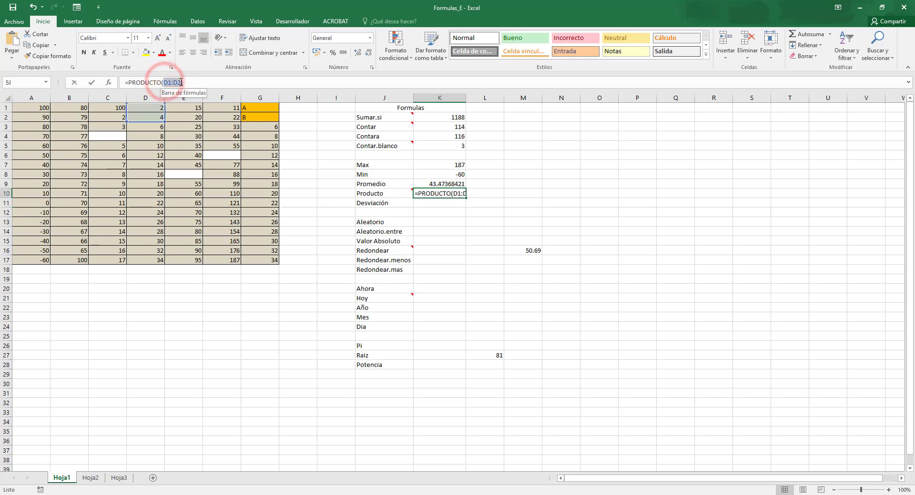
left_click(154, 107)
left_click_drag(155, 115, 158, 124)
key("Return")
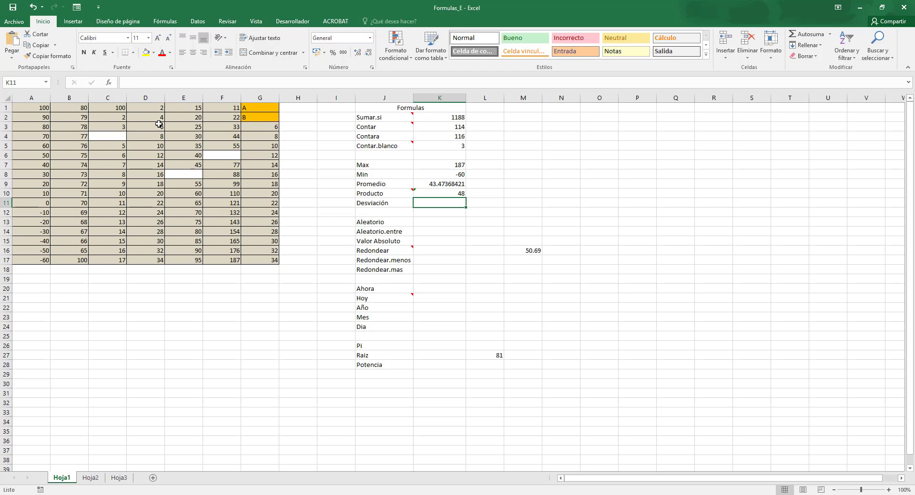
Calculate the population standard deviation of A1:G17 with a DESVEST.P formula in K11, beside the Desviación label.
type("=")
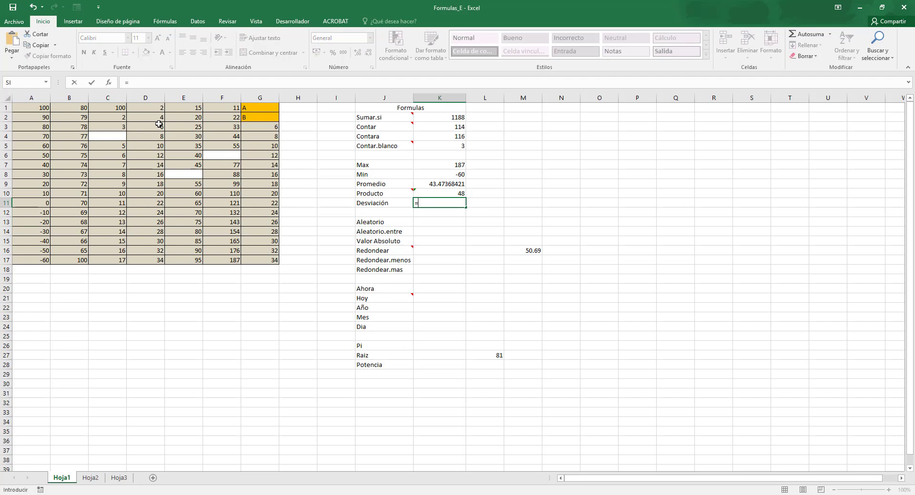
type("DESV")
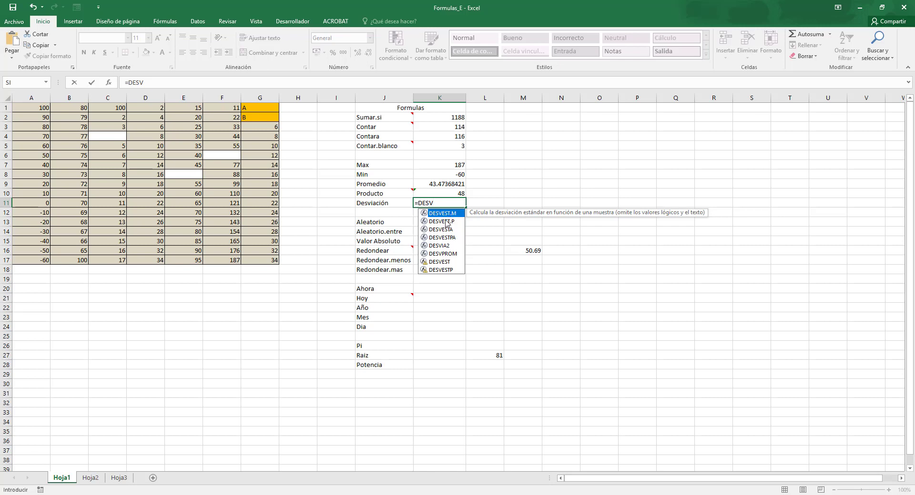
double_click(447, 222)
left_click_drag(272, 260, 24, 111)
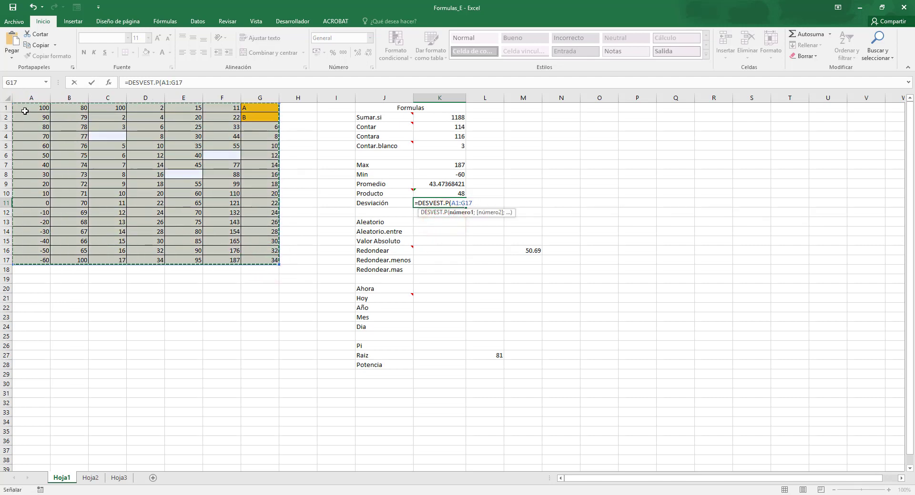
key("Return")
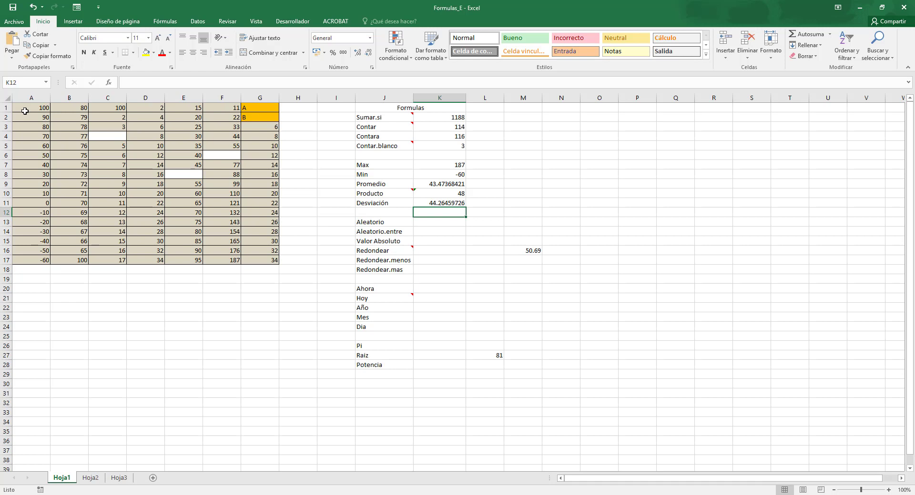
Generate a random number with =ALEATORIO() in K13, beside the Aleatorio label.
key("Down")
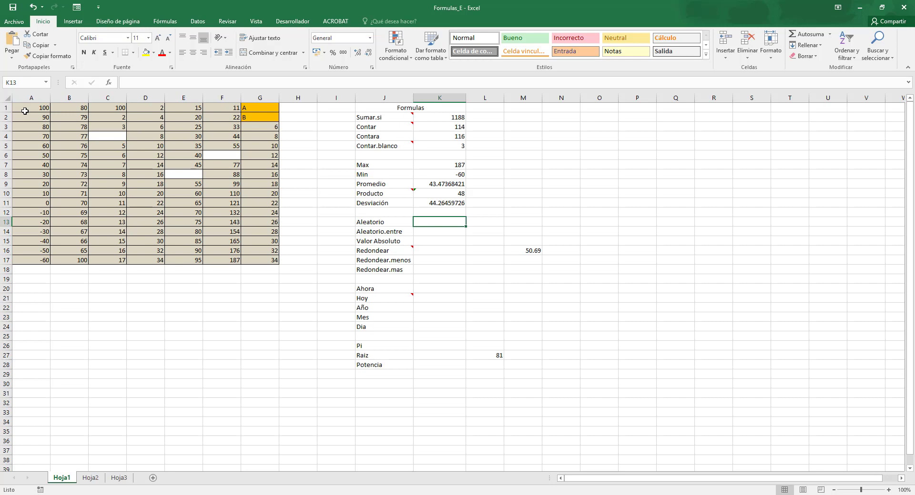
type("=ALE")
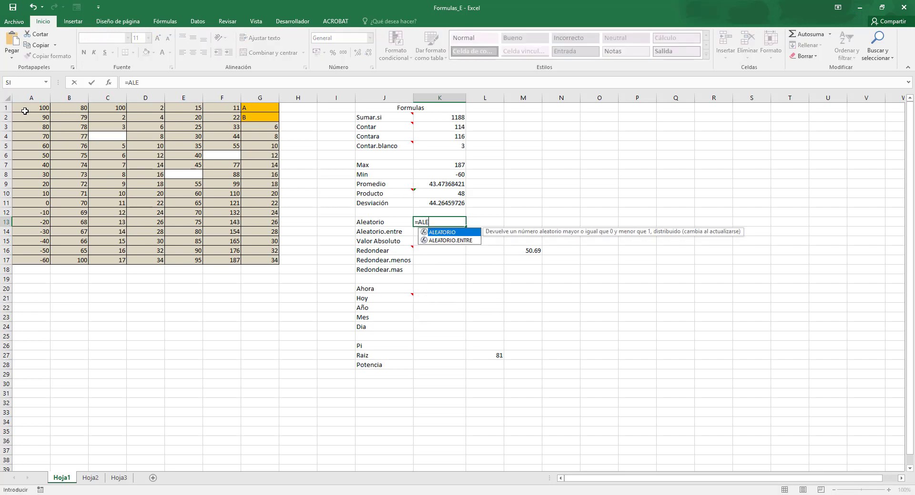
type("ATORIO()")
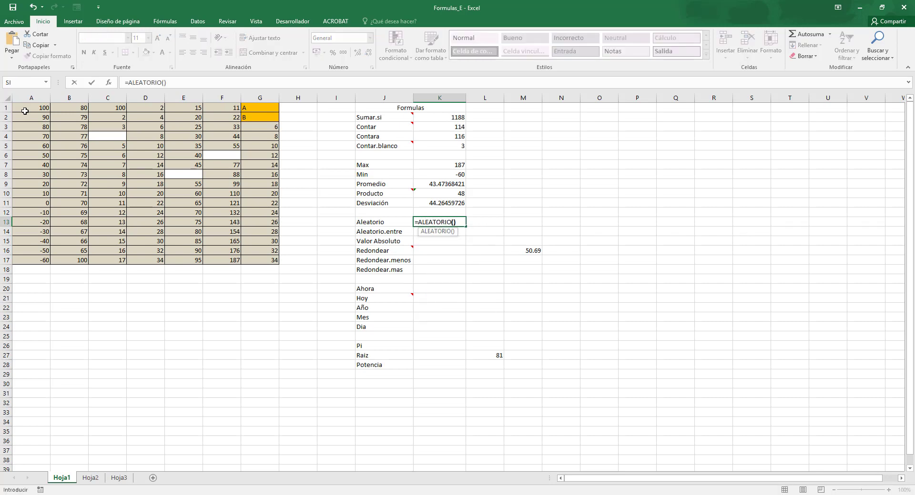
key("Return")
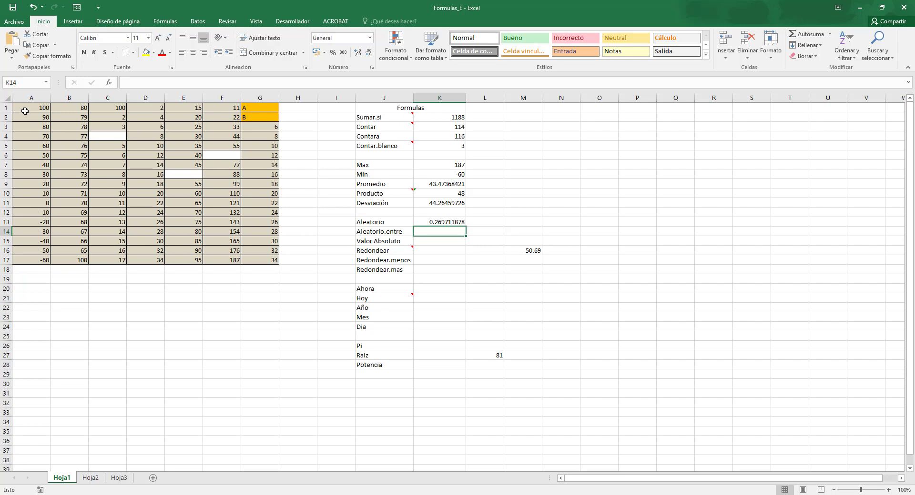
left_click(751, 184)
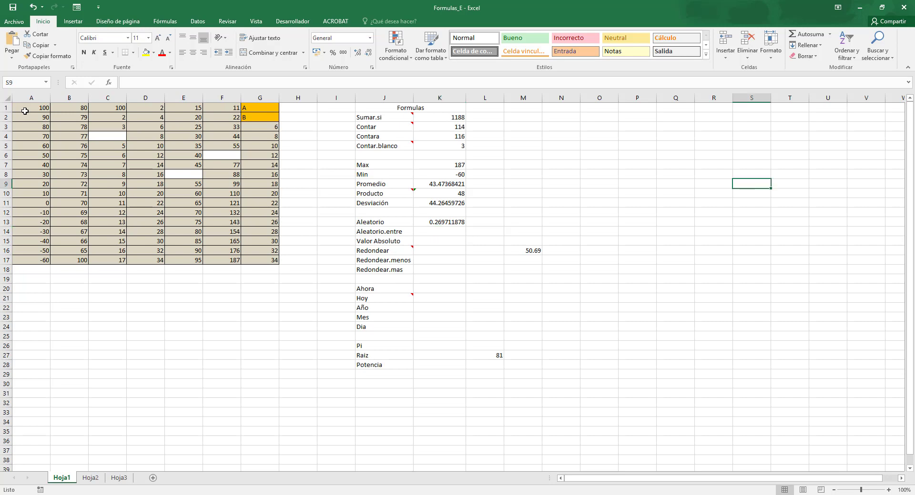
Generate a random whole number between 0 and 100 with an ALEATORIO.ENTRE formula in K14.
left_click(436, 232)
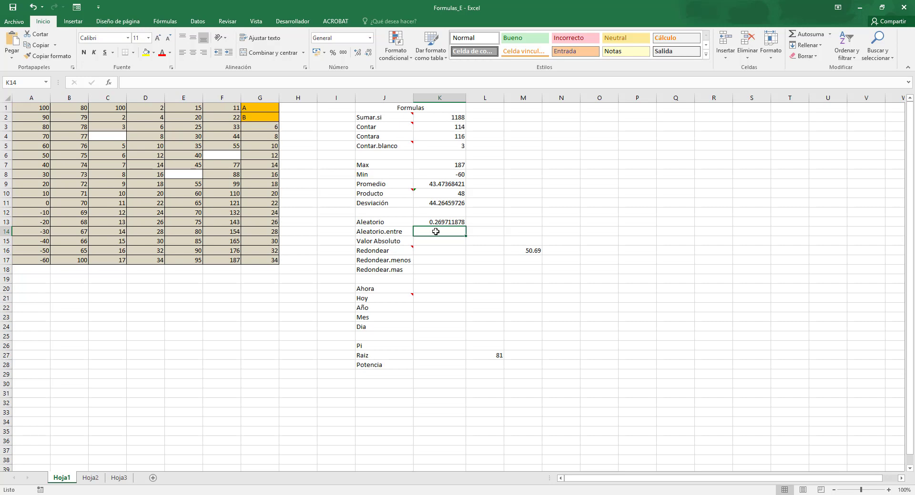
type("=alea")
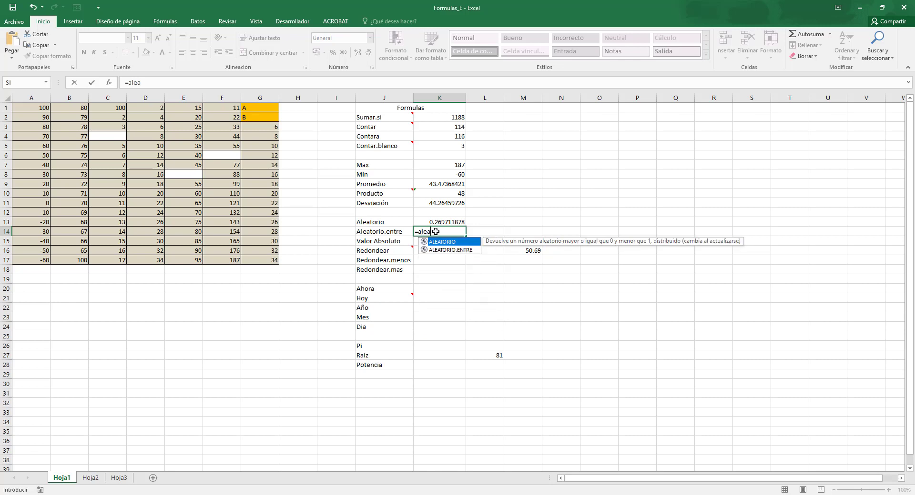
key("Down")
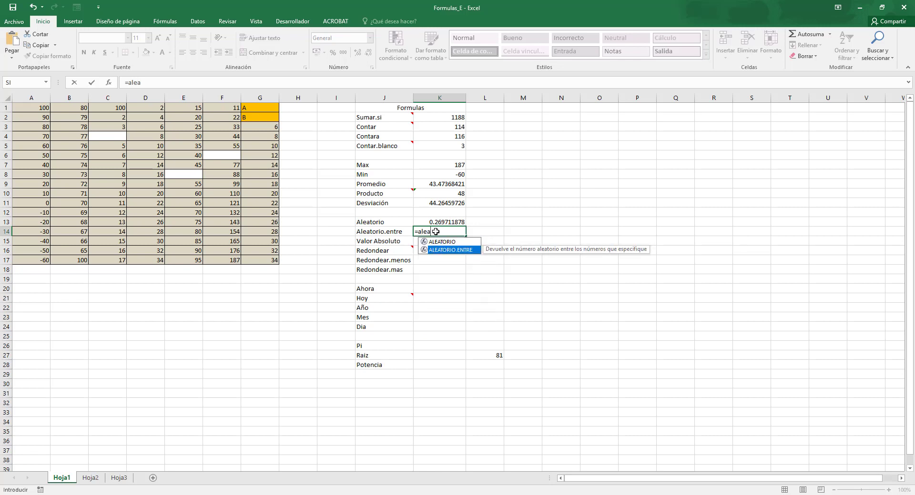
type("(")
key("BackSpace")
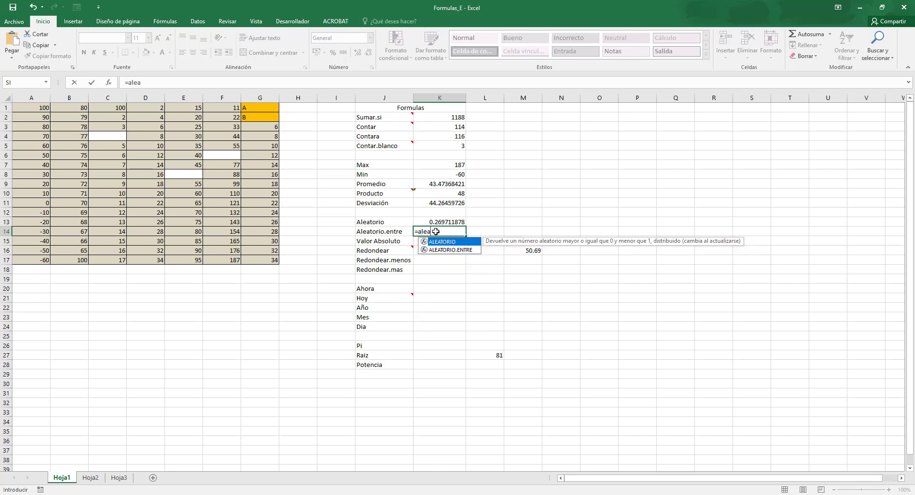
key("Down")
key("Tab")
type("0")
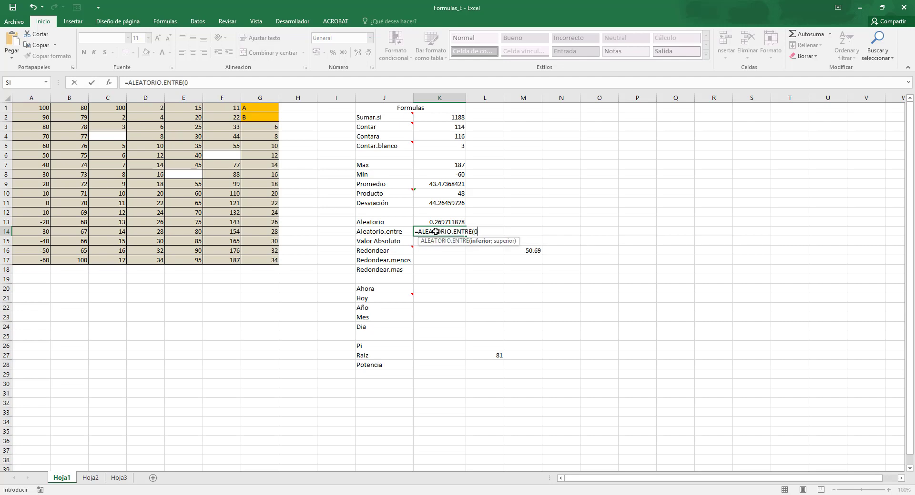
type(";100")
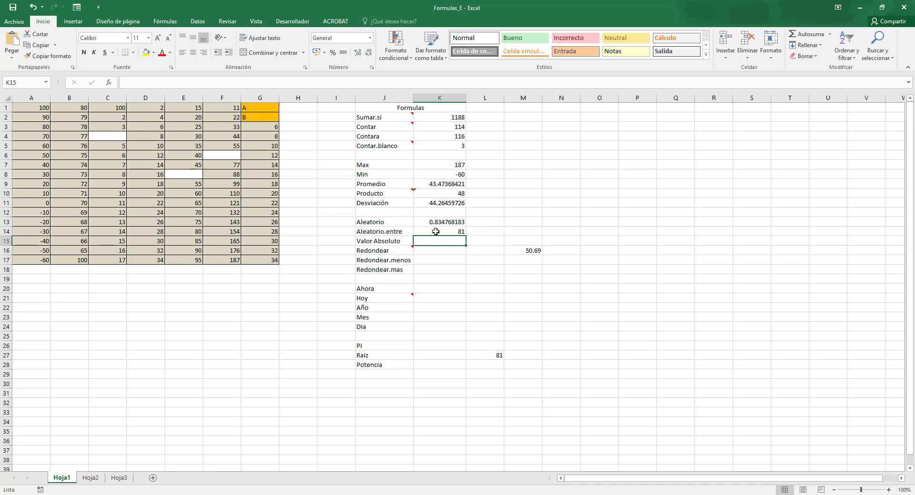
Get the absolute value of cell A17 with =ABS(A17) in K15, beside the Valor Absoluto label.
type("=")
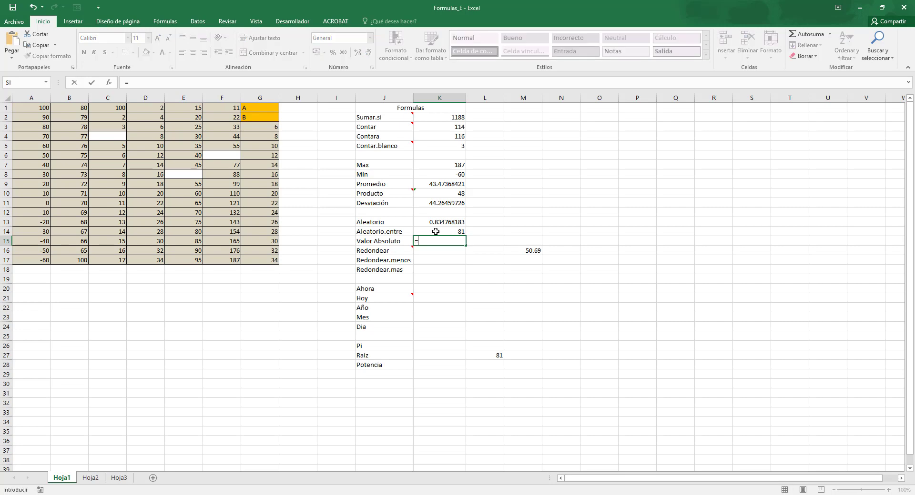
type("abs(")
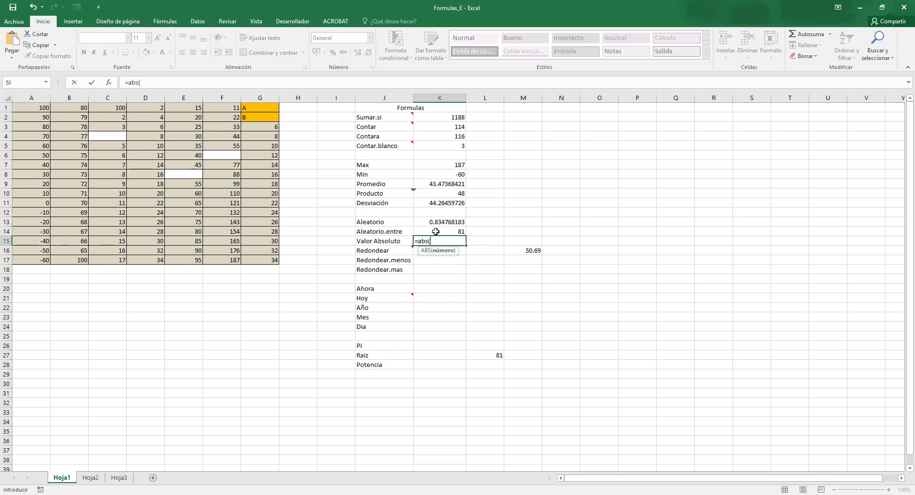
left_click(32, 260)
type(")")
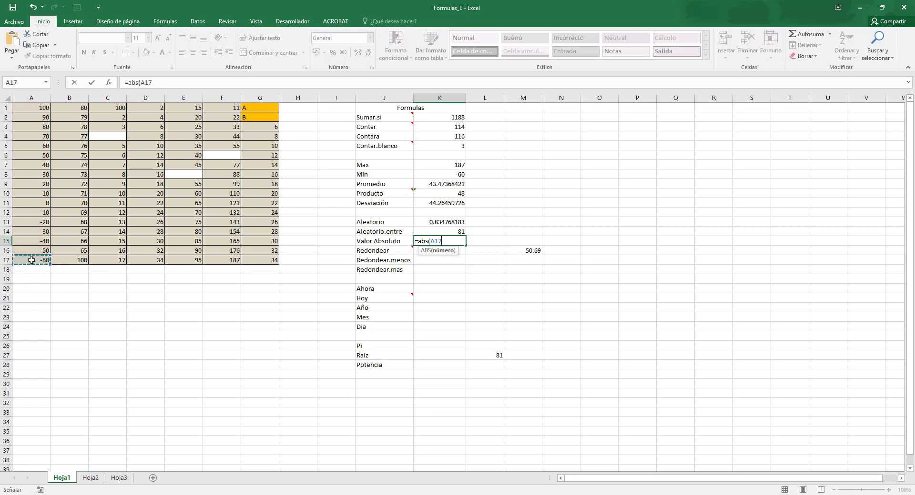
key("Return")
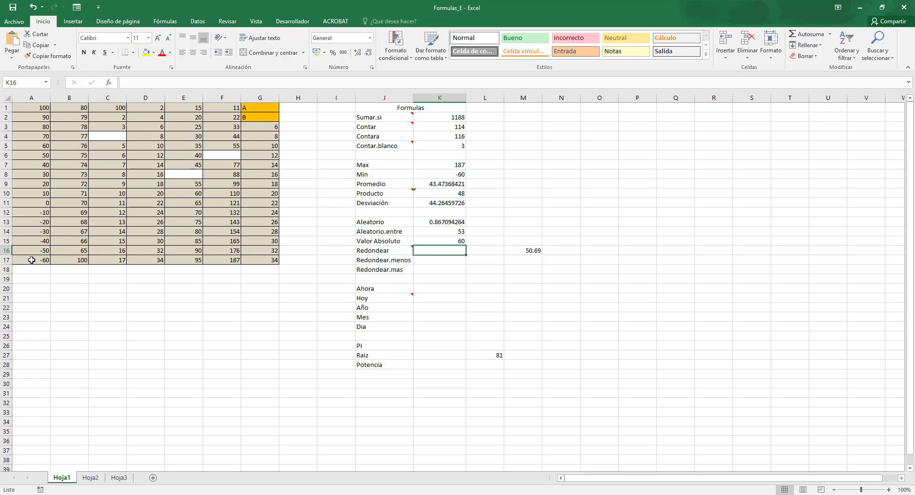
Round the value in M16 to one decimal with =REDONDEAR(M16;1) in K16, beside the Redondear label.
type("=a")
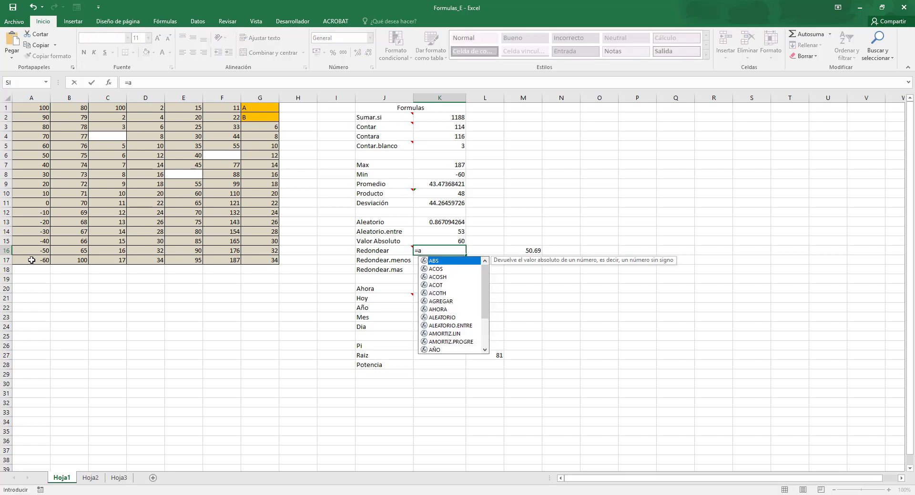
key("BackSpace")
type("redor")
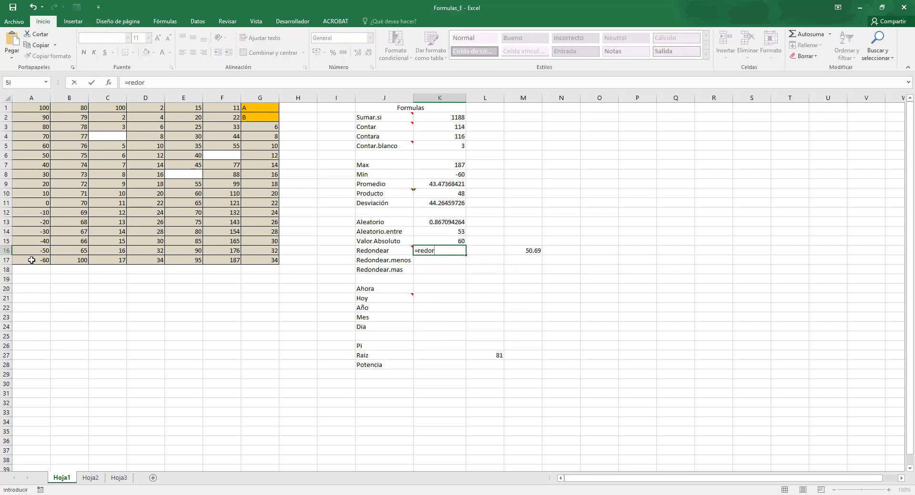
key("BackSpace")
type("n")
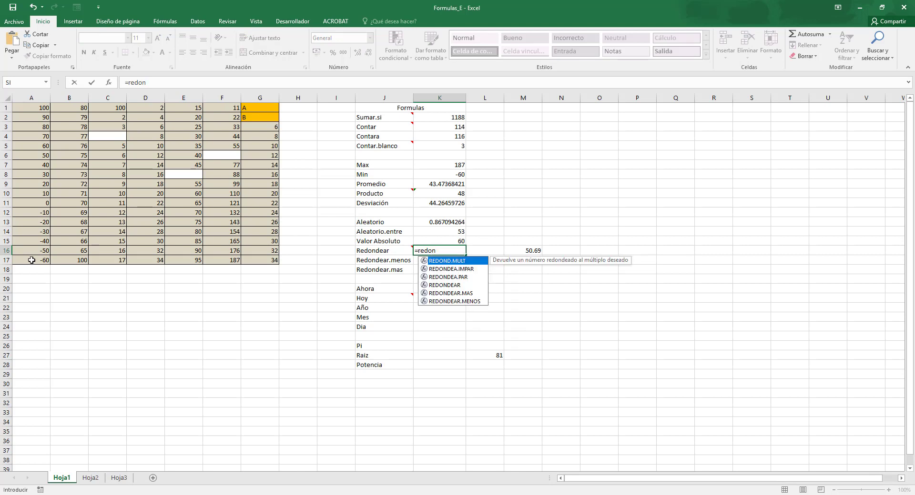
key("Down")
key("Down")
key("Down")
key("Tab")
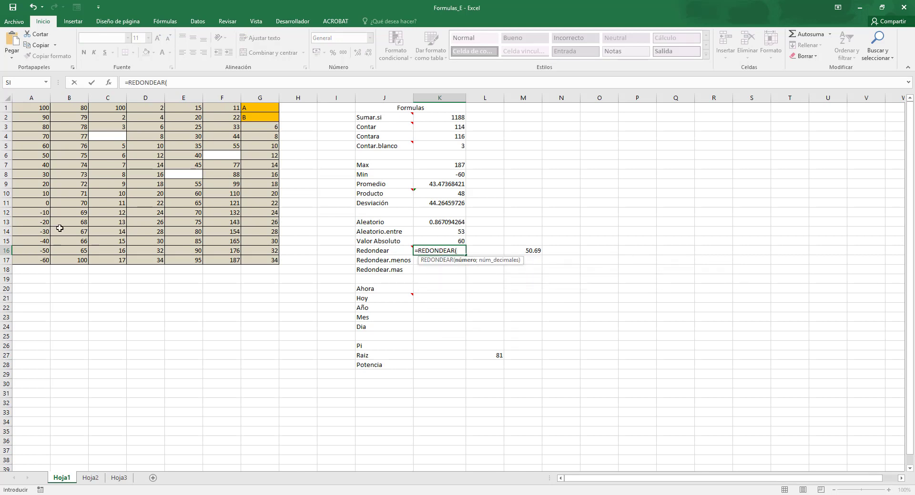
left_click(519, 251)
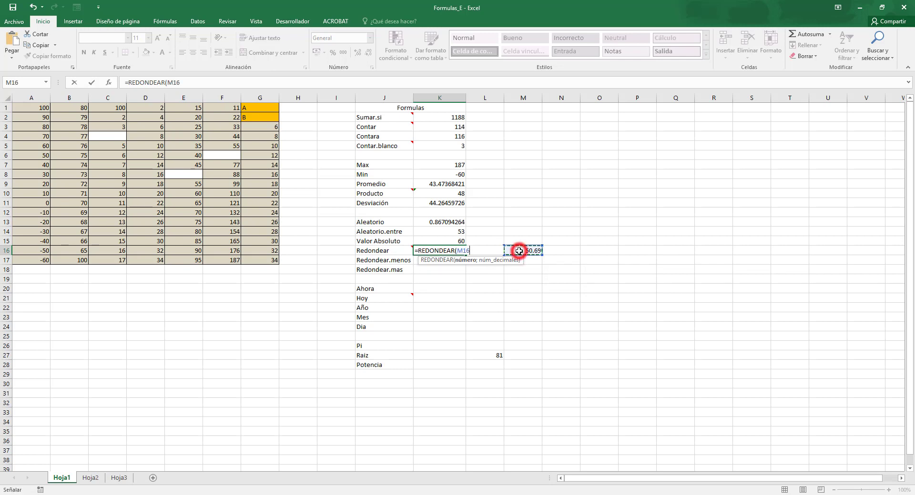
type(";")
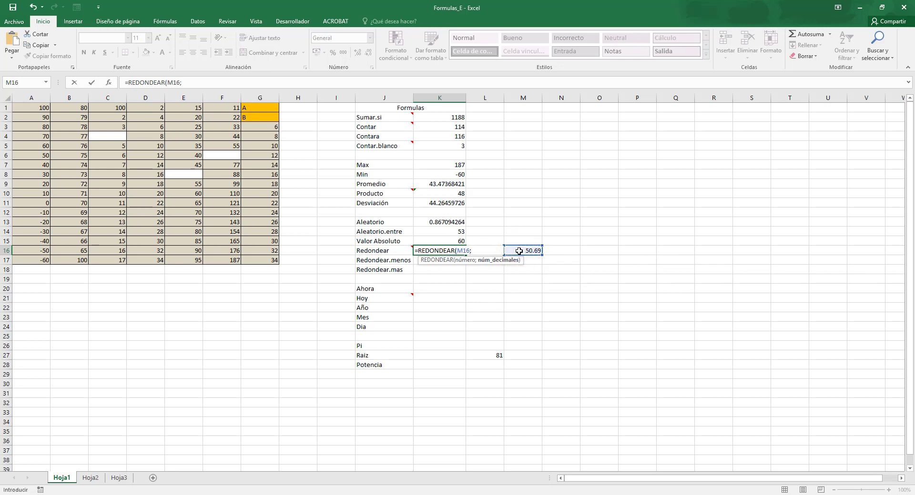
type("1")
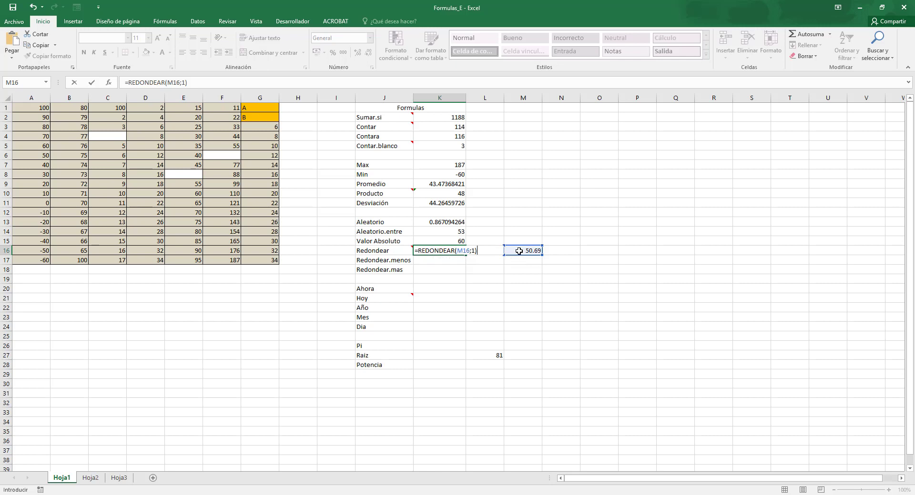
key("Return")
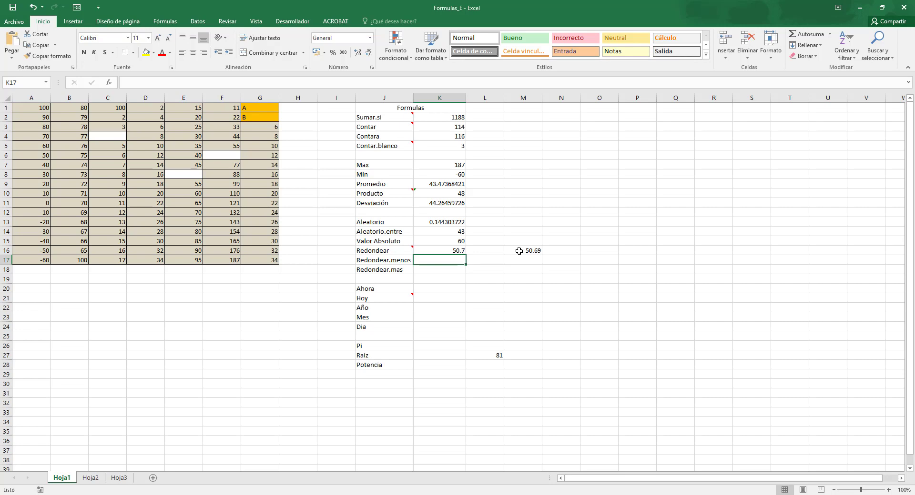
Round M16 down to one decimal with =REDONDEAR.MENOS(M16;1) in K17, beside the Redondear.menos label.
type("=redond")
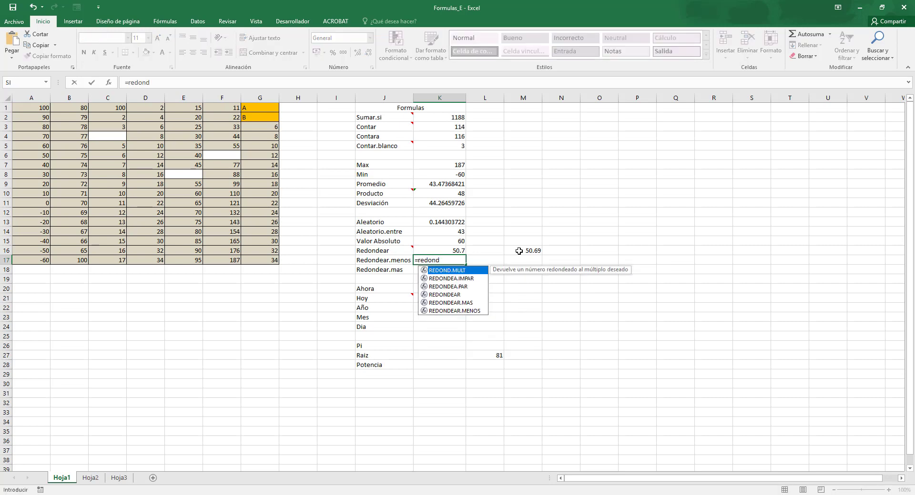
key("Down")
key("Down")
key("Down")
key("Down")
key("Down")
key("Tab")
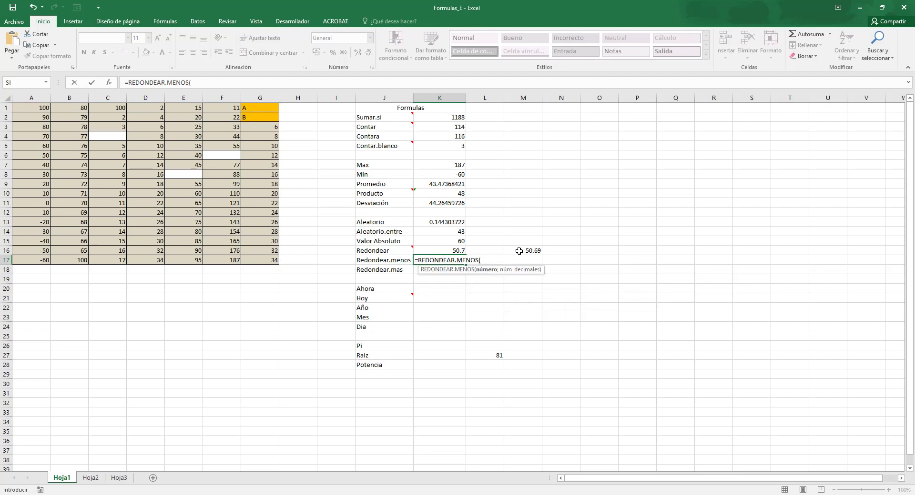
left_click(519, 251)
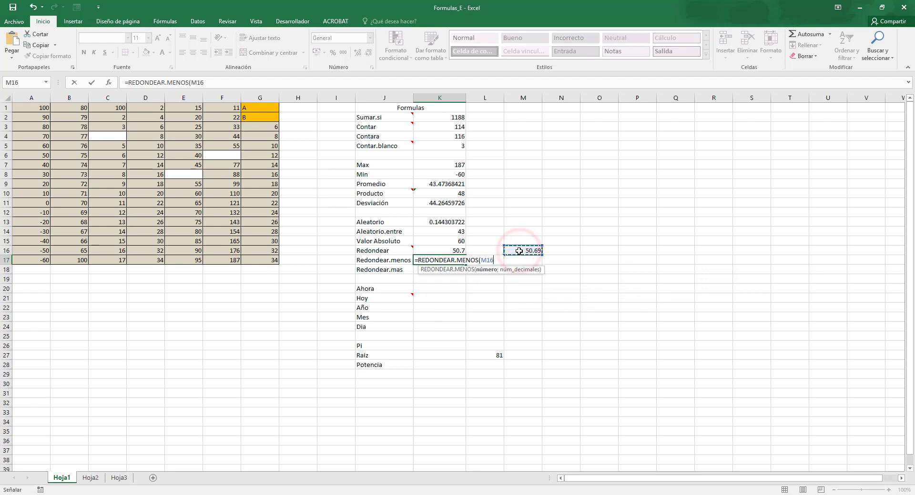
type(";1")
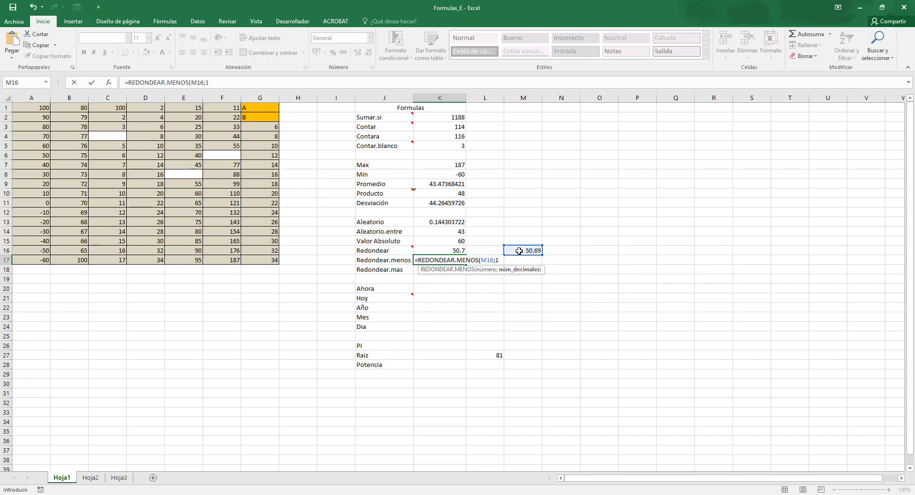
type(")")
key("Return")
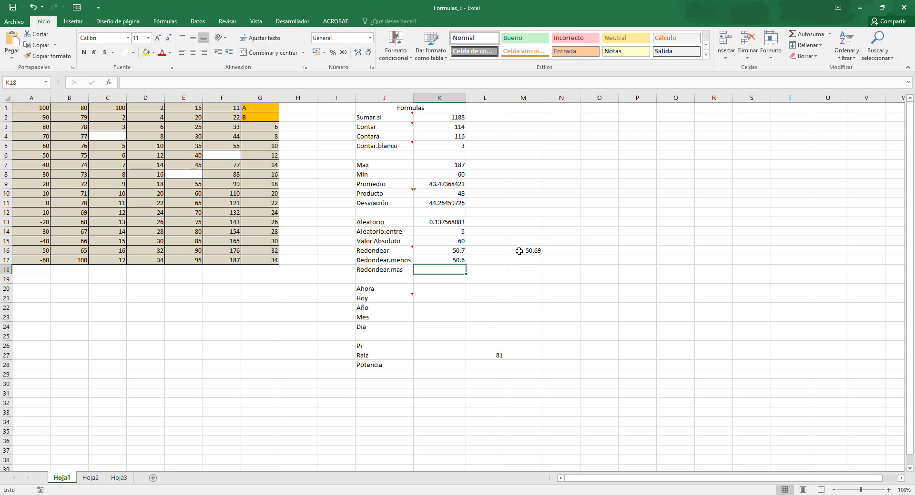
Round M16 up to one decimal with =REDONDEAR.MAS(M16;1) in K18, beside the Redondear.mas label.
type("=")
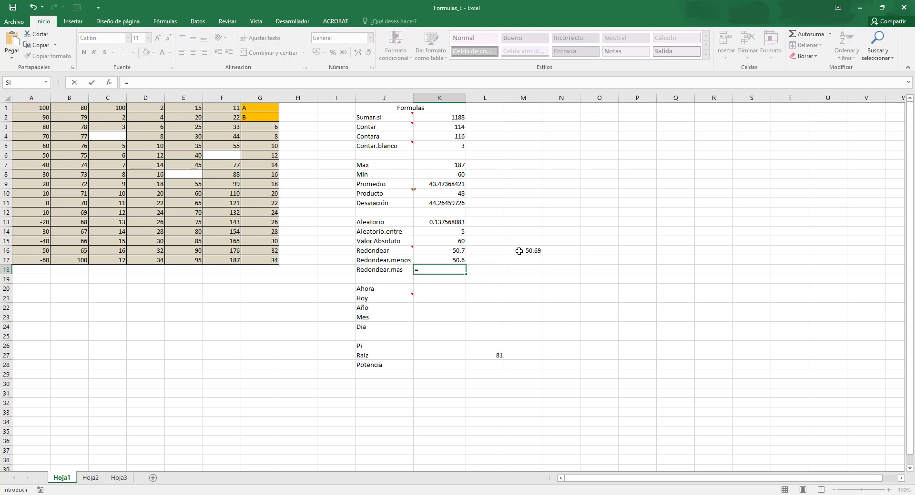
type("red")
key("Down")
key("Down")
key("Down")
key("Down")
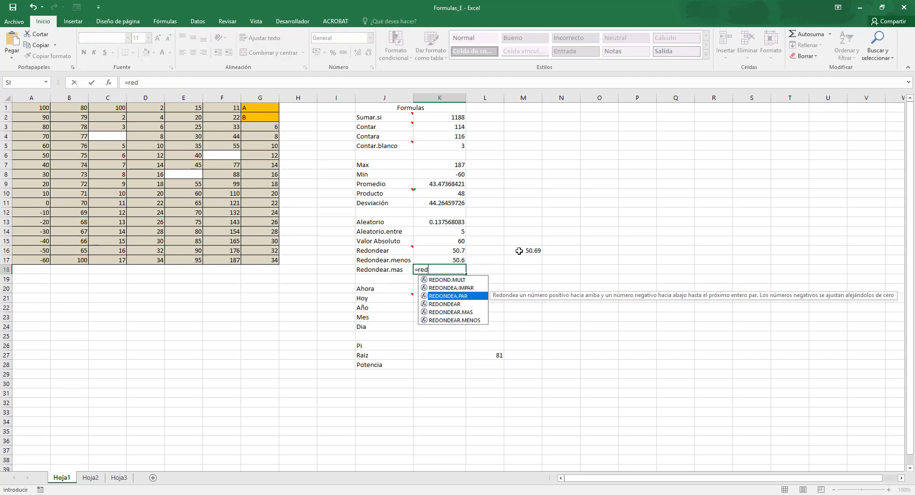
key("Tab")
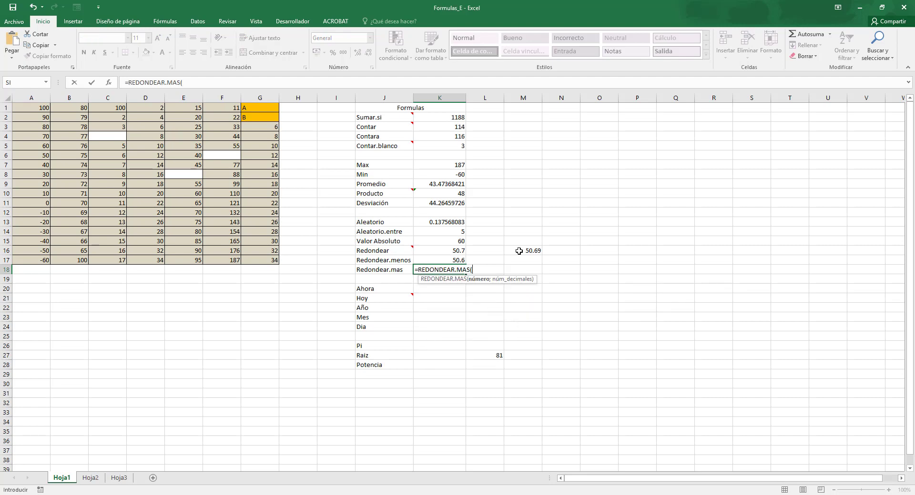
left_click(519, 251)
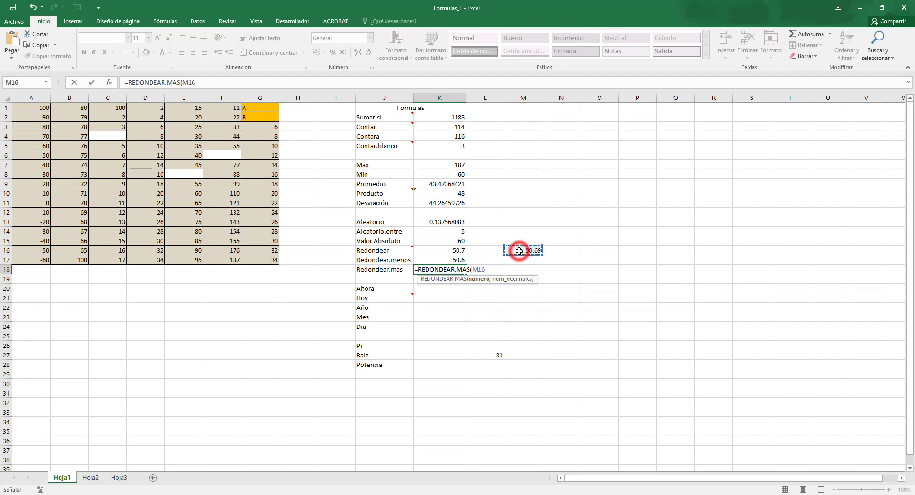
type(";1")
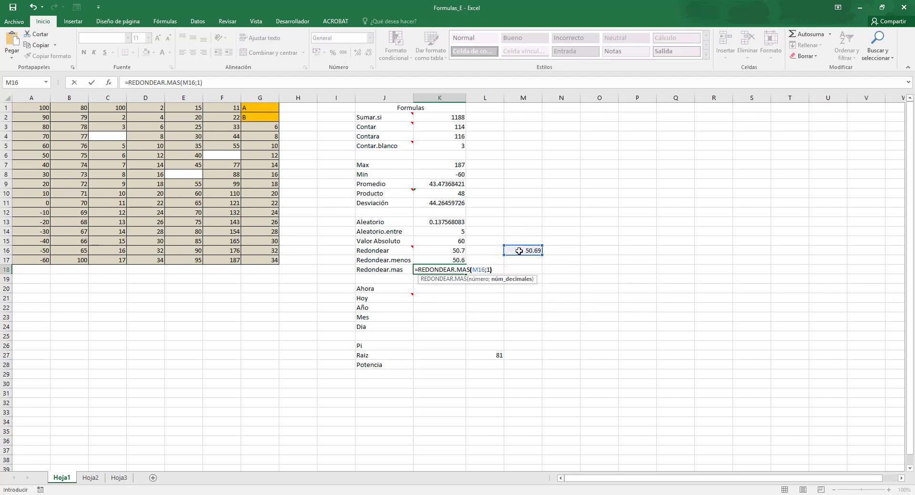
type(")")
key("Return")
left_click(453, 270)
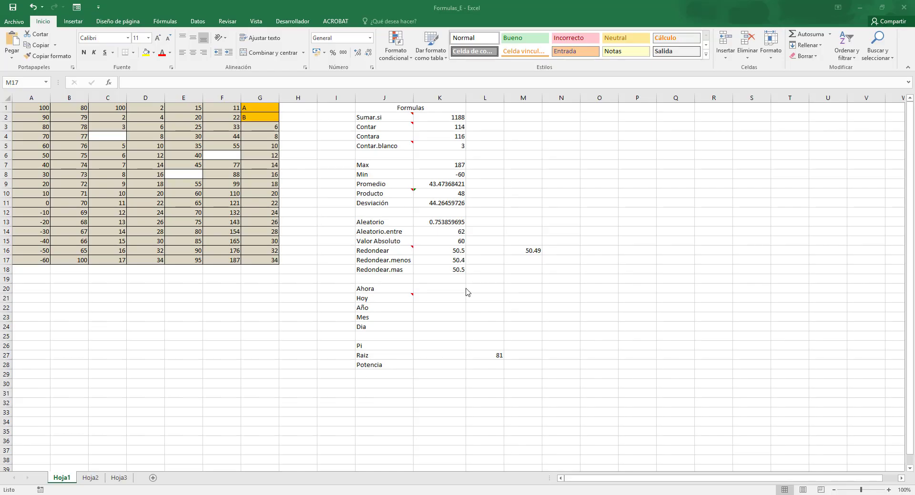
Insert the current date and time with =AHORA() in K20 and today's date with =HOY() in K21.
left_click(449, 289)
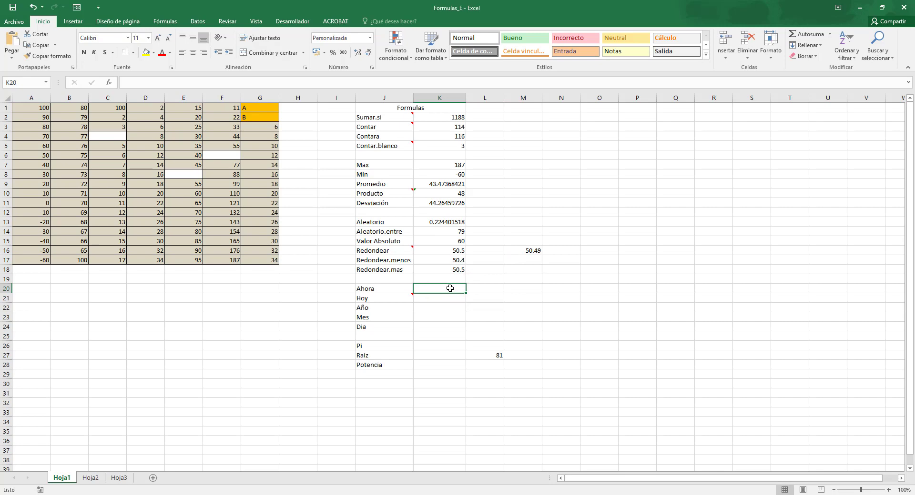
type("=ahora")
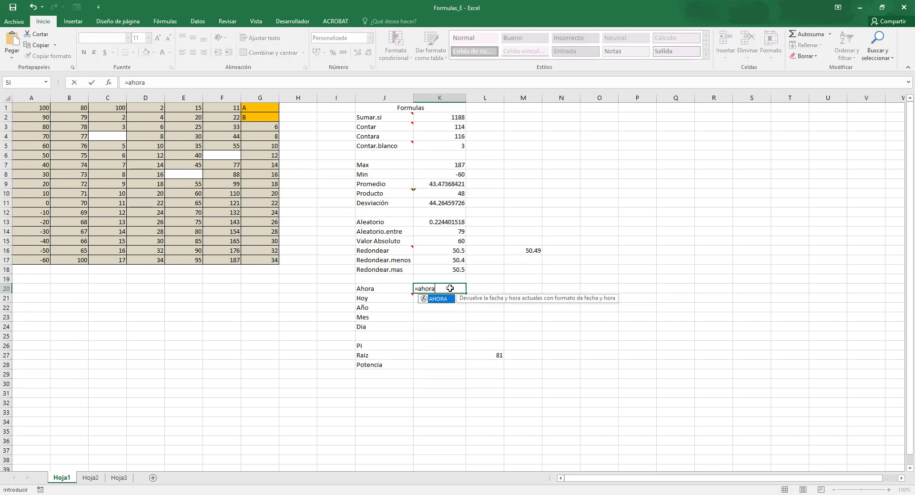
type("()")
key("Return")
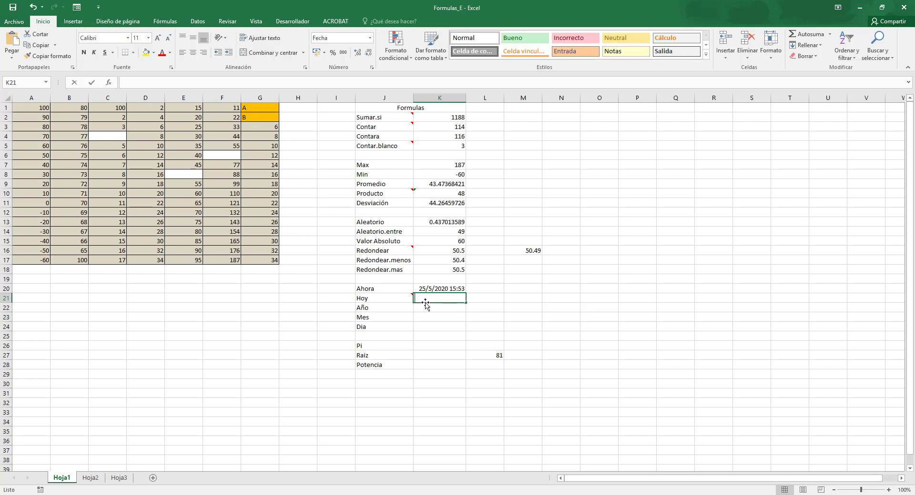
type("=hoy()")
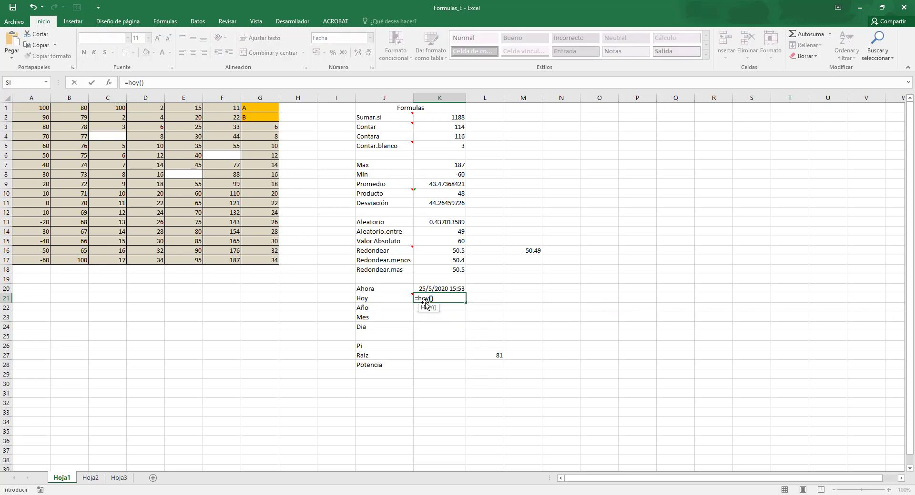
key("Return")
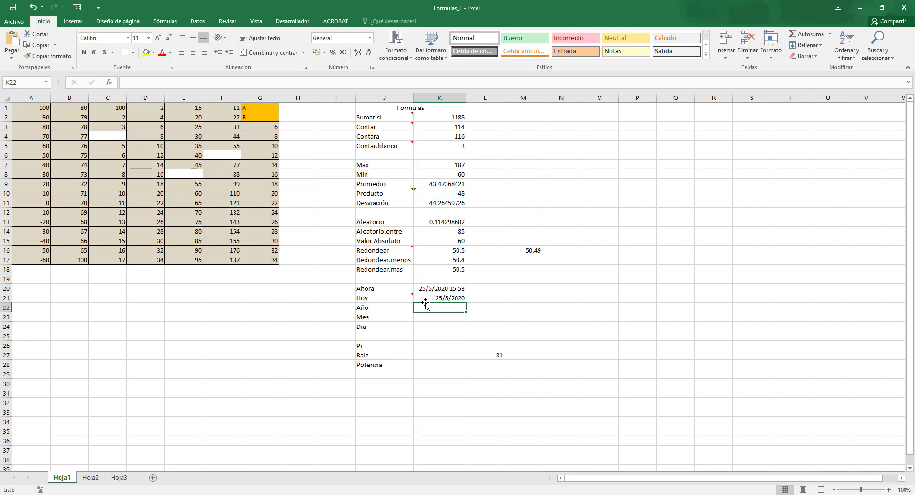
Extract the year from the date in K21 with =AÑO(K21) in K22, beside the Año label.
type("=a")
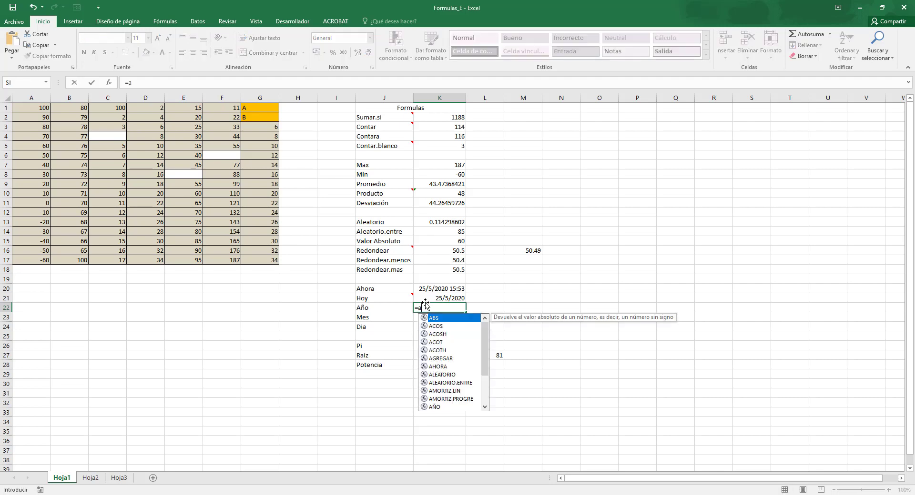
type("ño(")
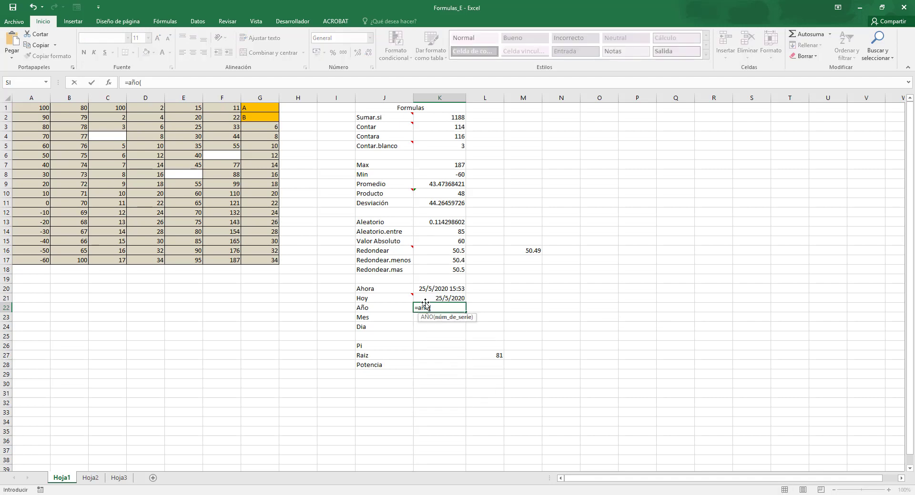
left_click(430, 299)
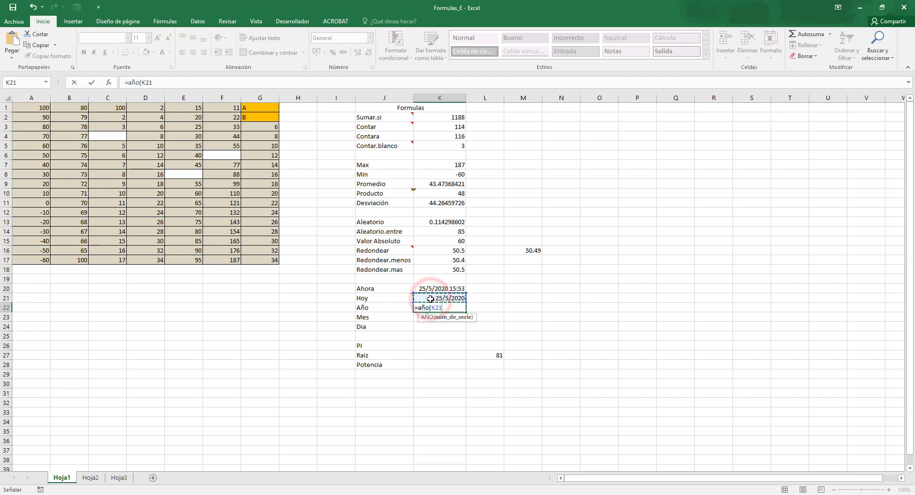
type(")")
key("Return")
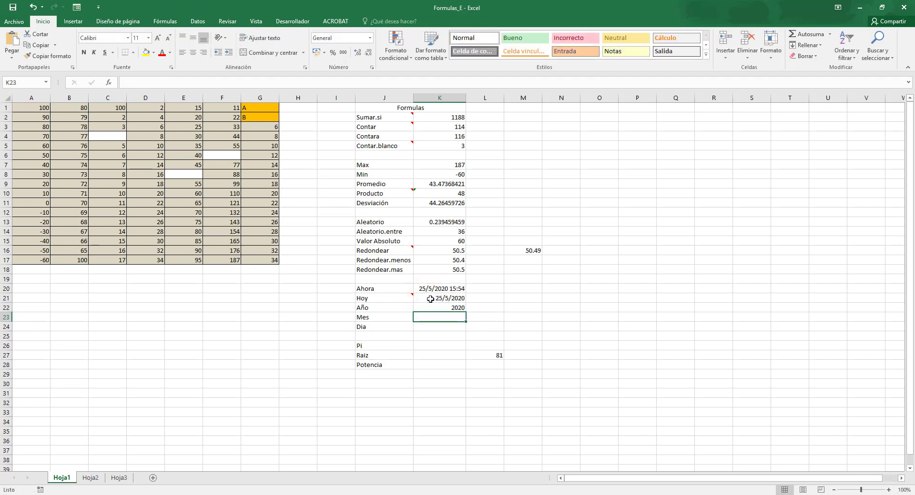
Extract the month from the date in K21 with =MES(K21) in K23, beside the Mes label.
type("=mes")
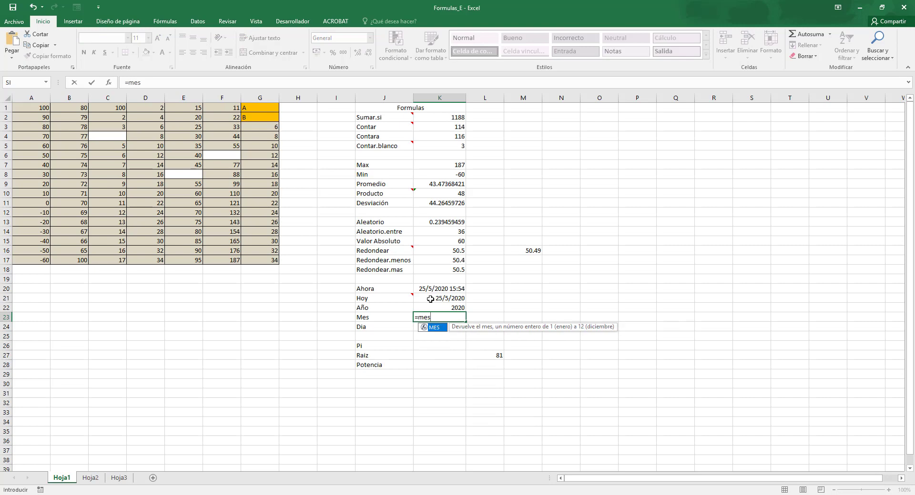
type("(")
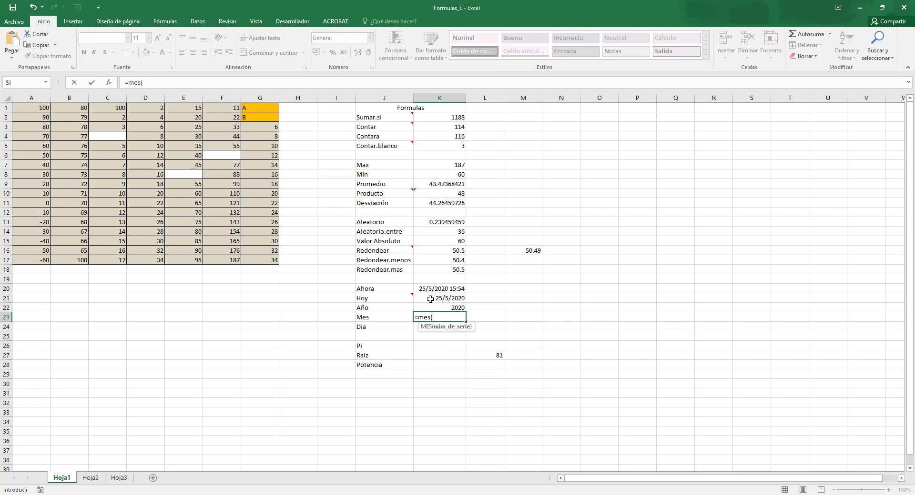
left_click(430, 299)
key("ctrl+Return")
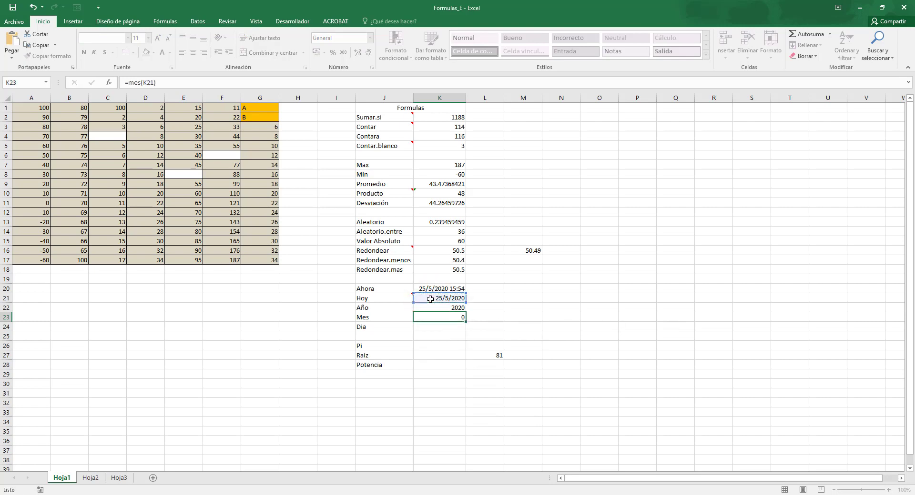
key("Return")
Extract the day from the date in K21 with =DIA(K21) in K24, beside the Dia label.
type("=dia)")
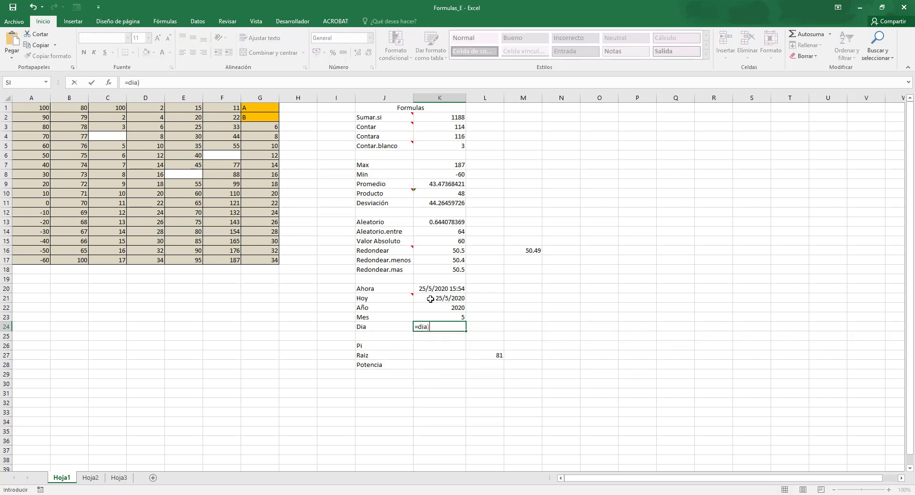
key("BackSpace")
type("(")
left_click(430, 299)
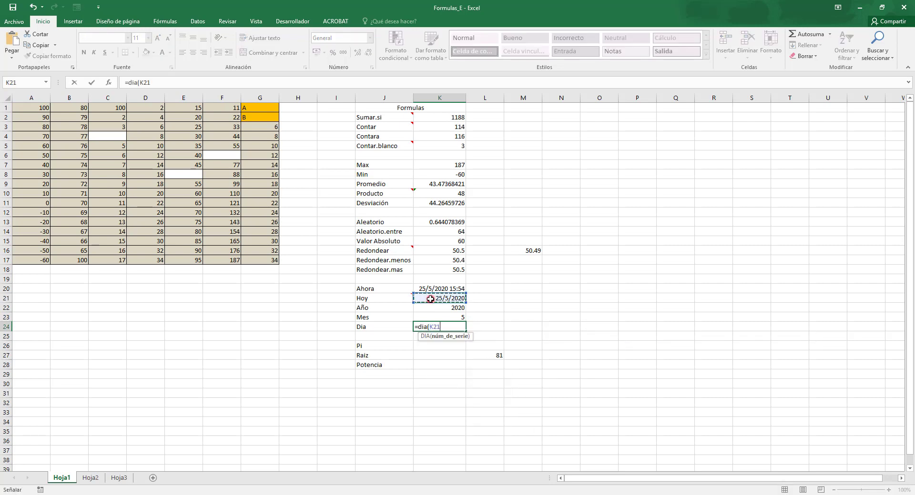
type(")")
key("Return")
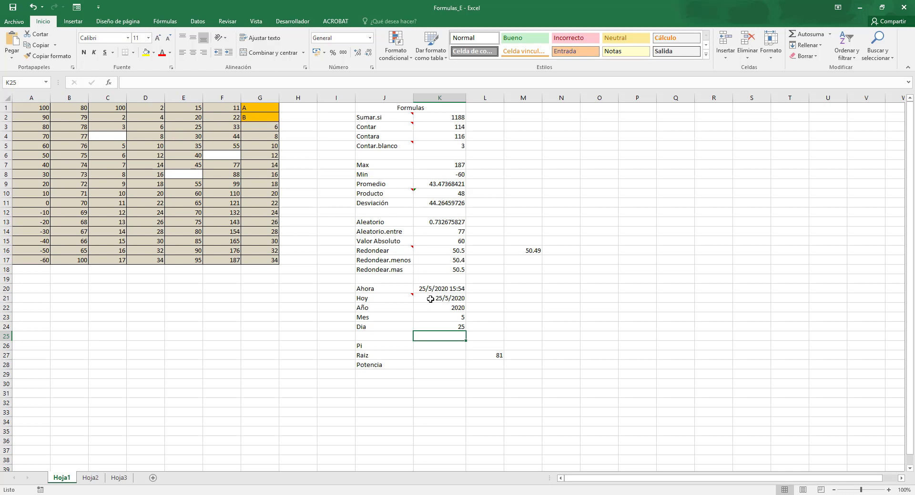
key("Down")
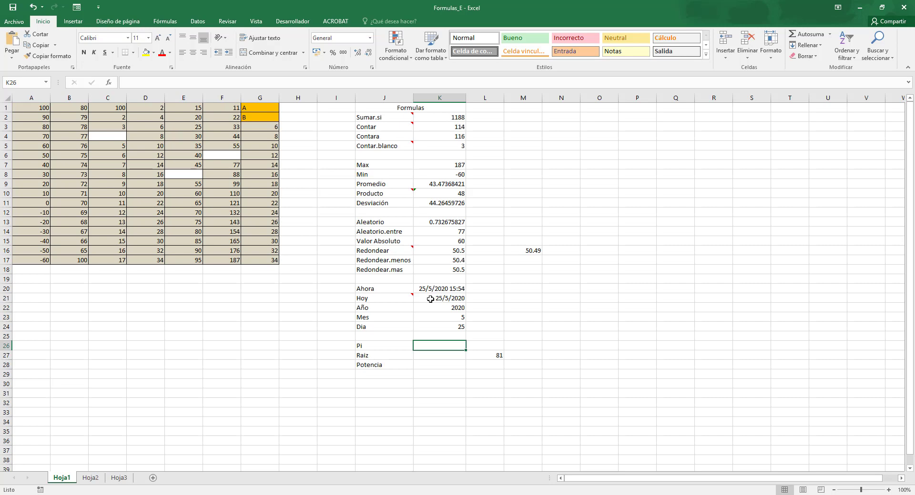
Insert the value of pi with =PI() in K26, beside the Pi label.
type("=")
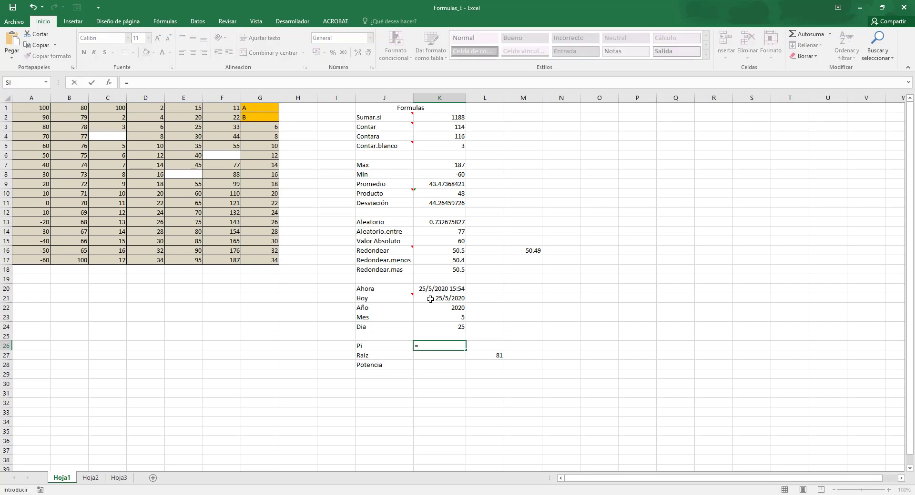
type("pi")
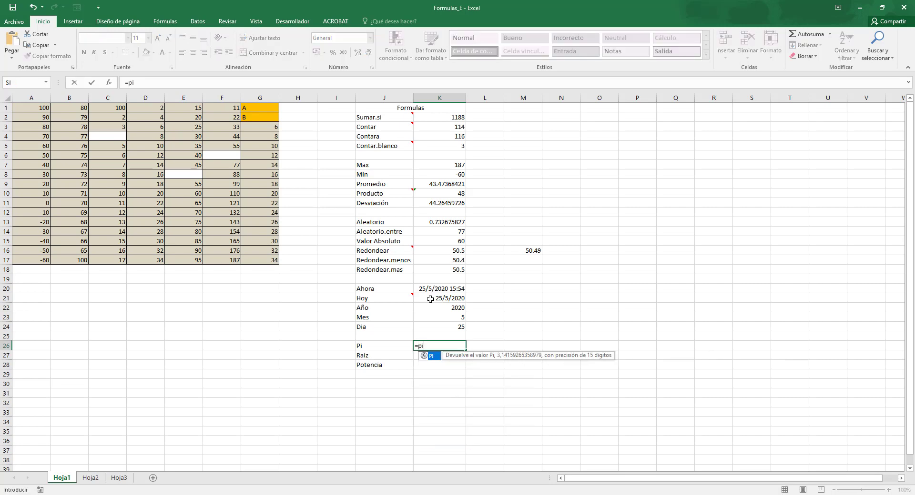
type("()")
key("Return")
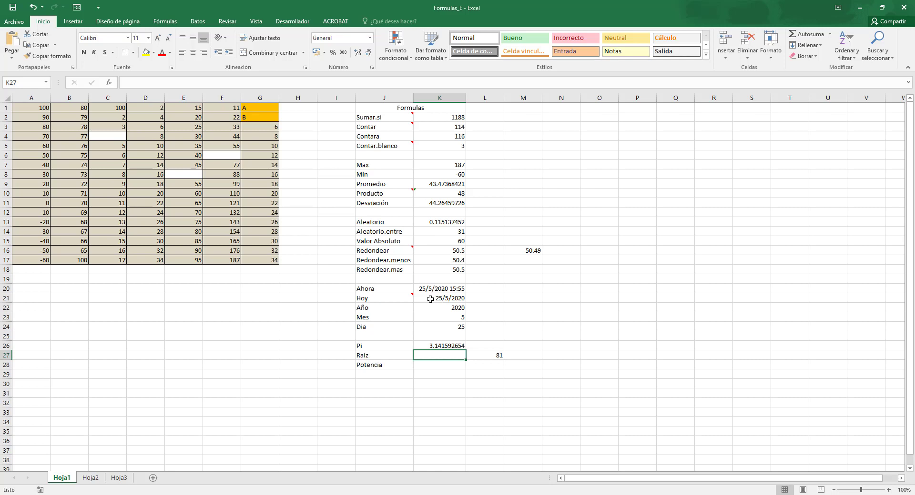
Calculate the square root of the number in L27 with the RAIZ function in K27, beside the Raiz label.
type("=raiz")
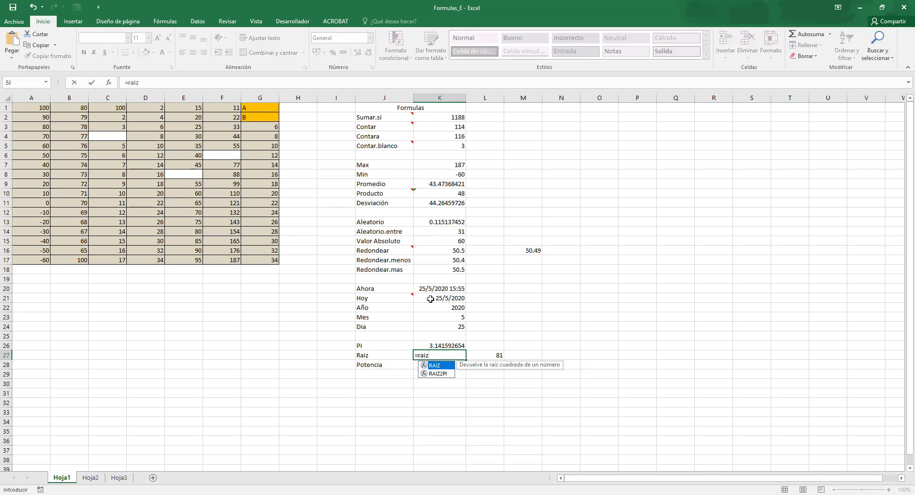
double_click(436, 366)
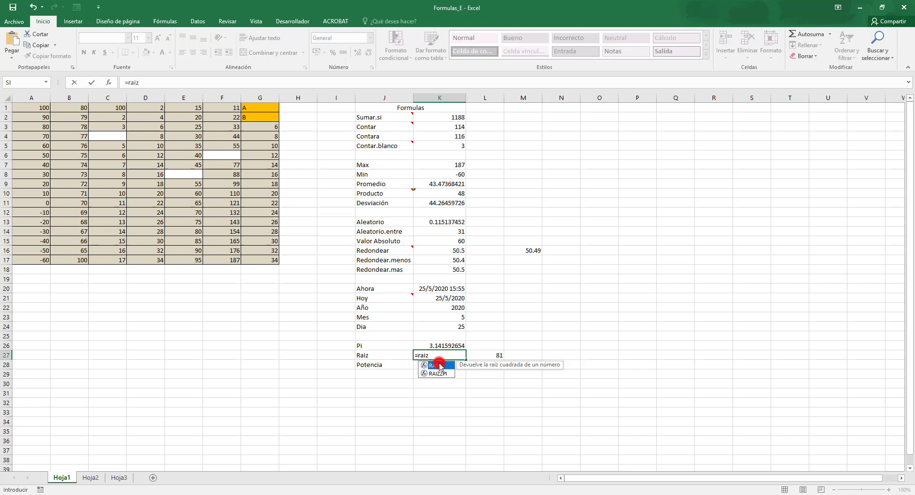
left_click(498, 356)
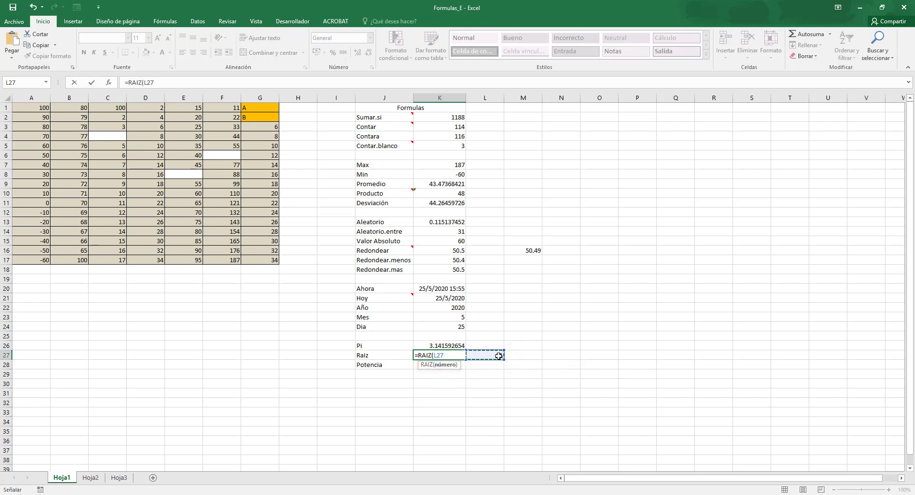
key("Return")
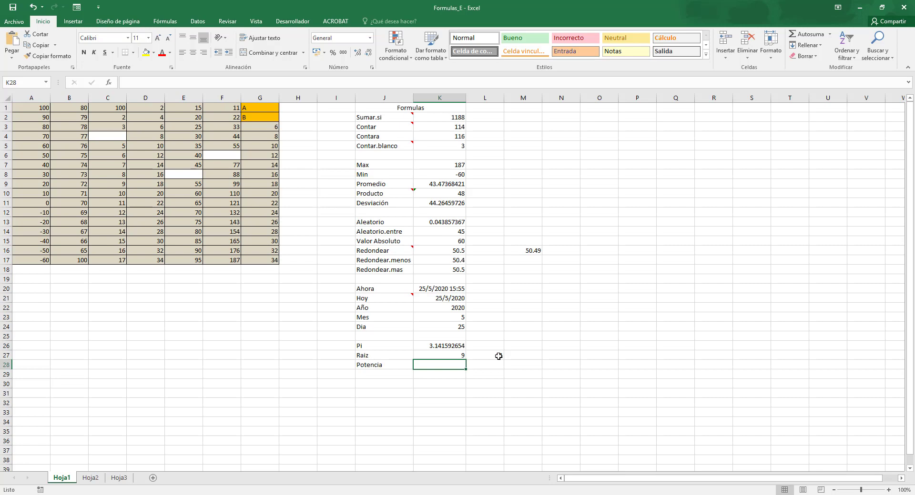
Raise 10 to the power of 3 with =POTENCIA(10;3) in K28, beside the Potencia label.
type("=potencu")
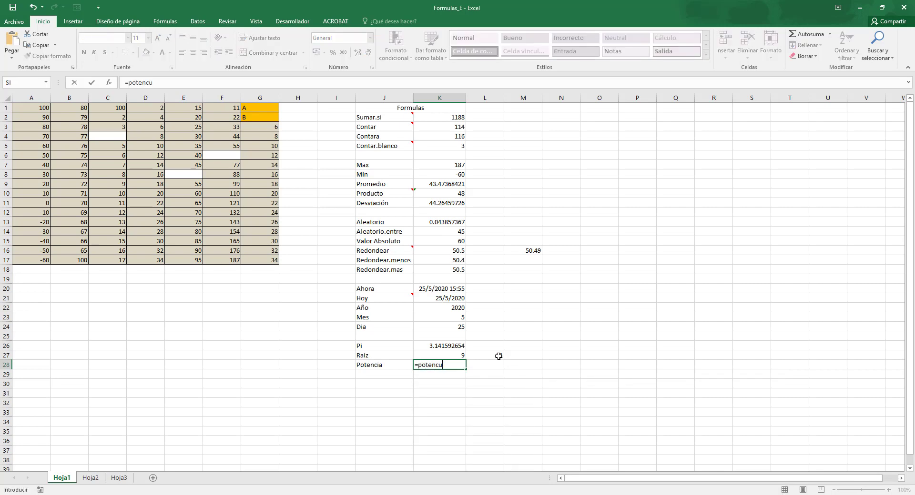
key("BackSpace")
type("ia(")
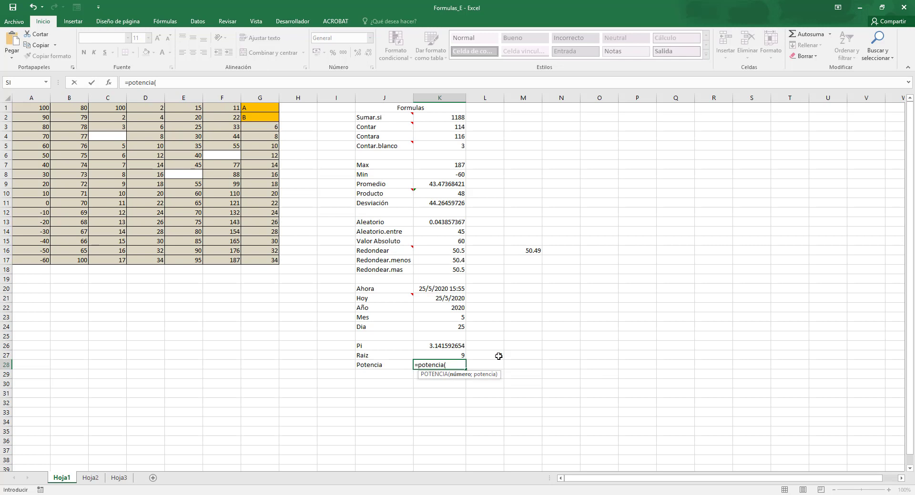
type("10;3")
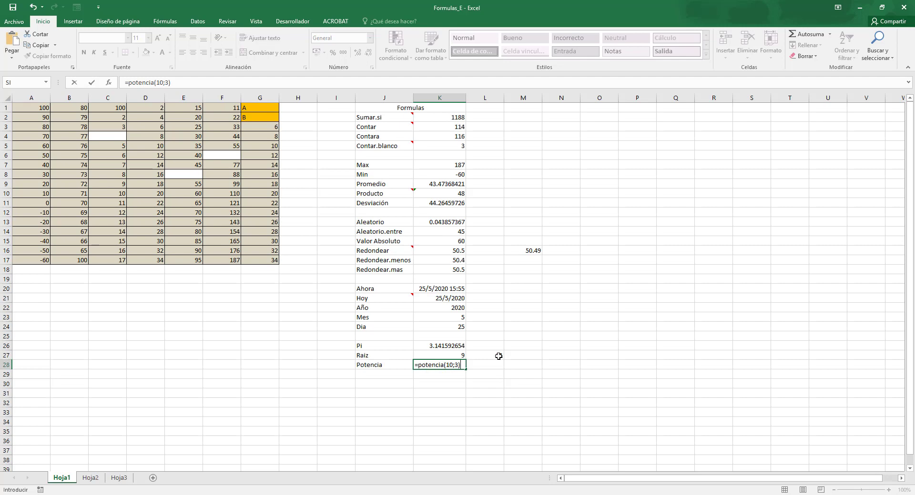
key("Return")
Calculate the same power with the caret operator by entering =10^3 in L28, next to the POTENCIA formula.
key("Up")
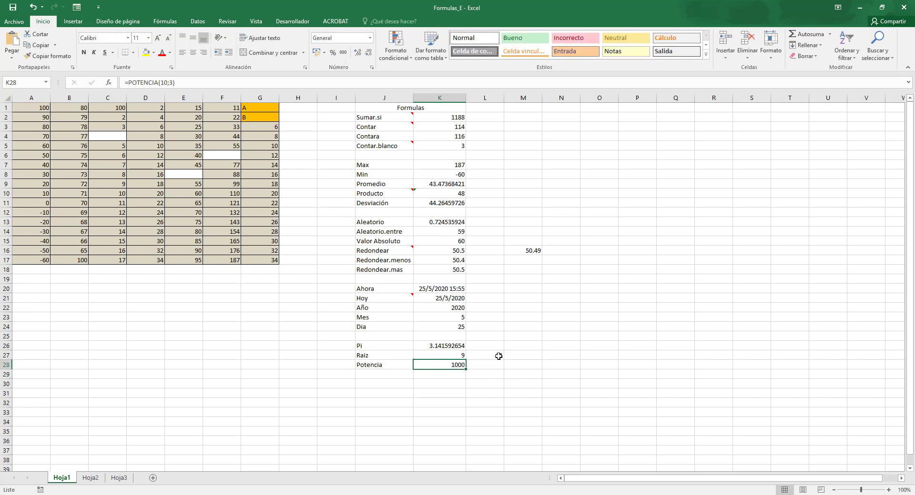
key("Right")
type("=")
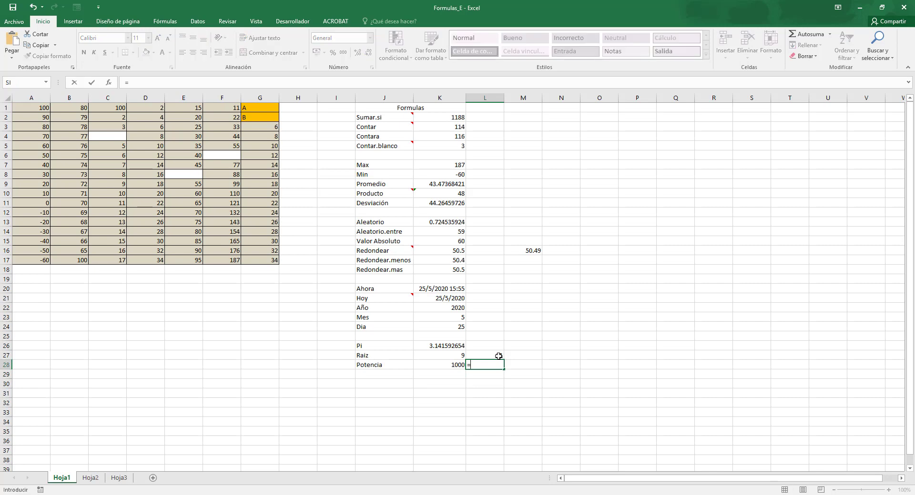
type("10")
type("^3")
key("Return")
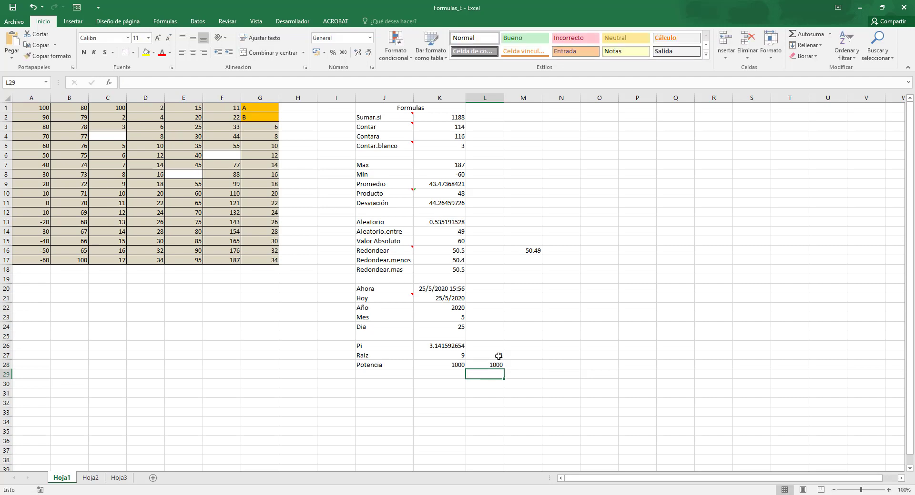